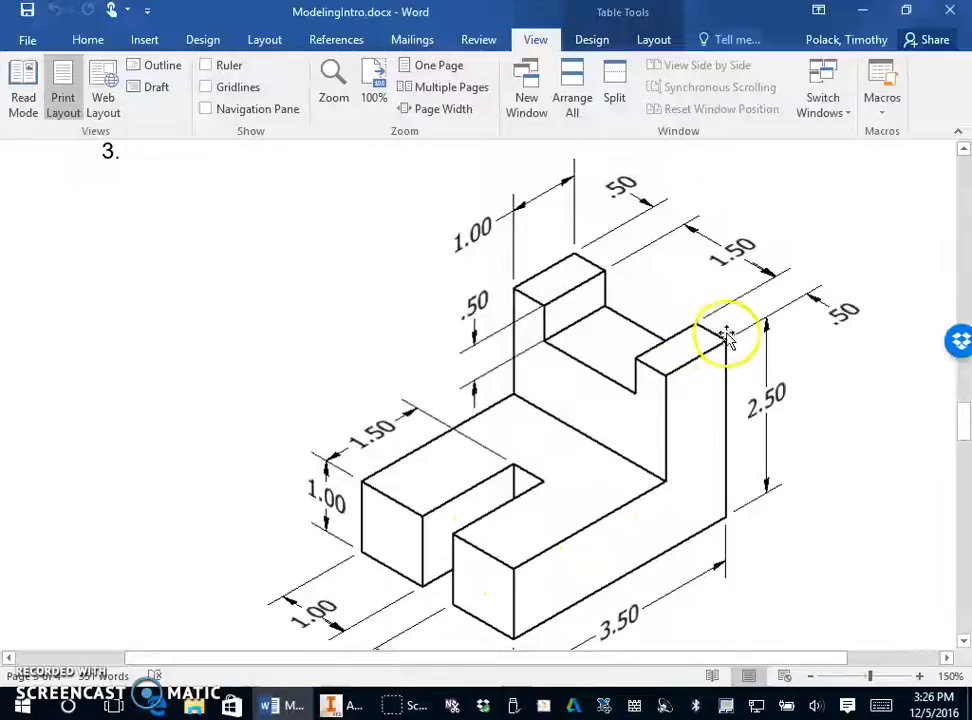
# Step: Examine the dimensions of the notched and slotted bracket in drawing 3 of the Word document
pyautogui.scroll(-2, 515, 625)
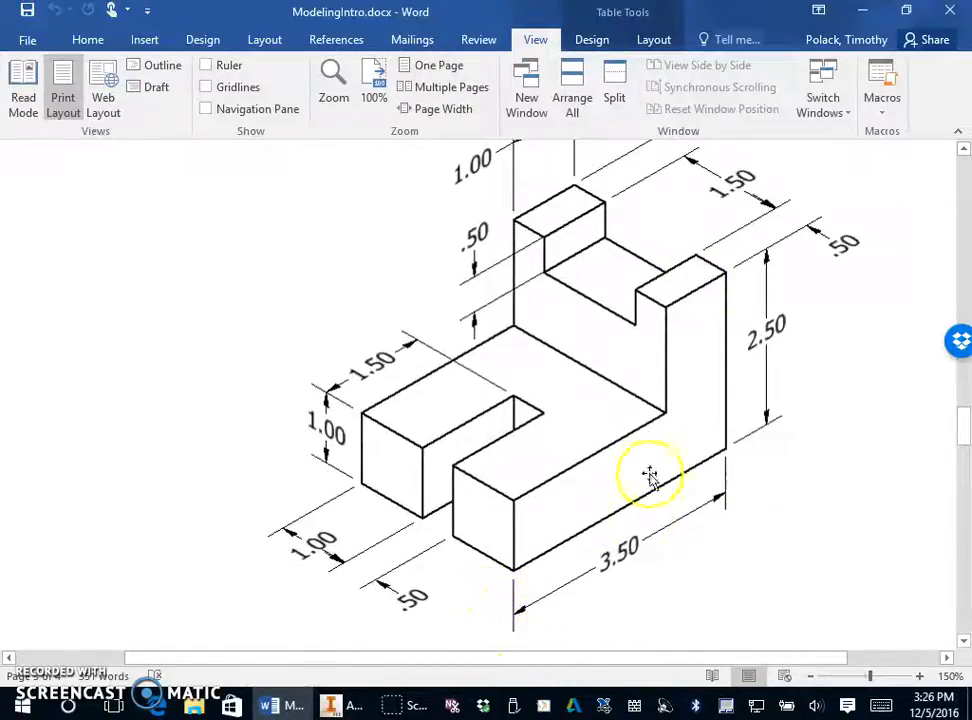
pyautogui.scroll(2, 741, 497)
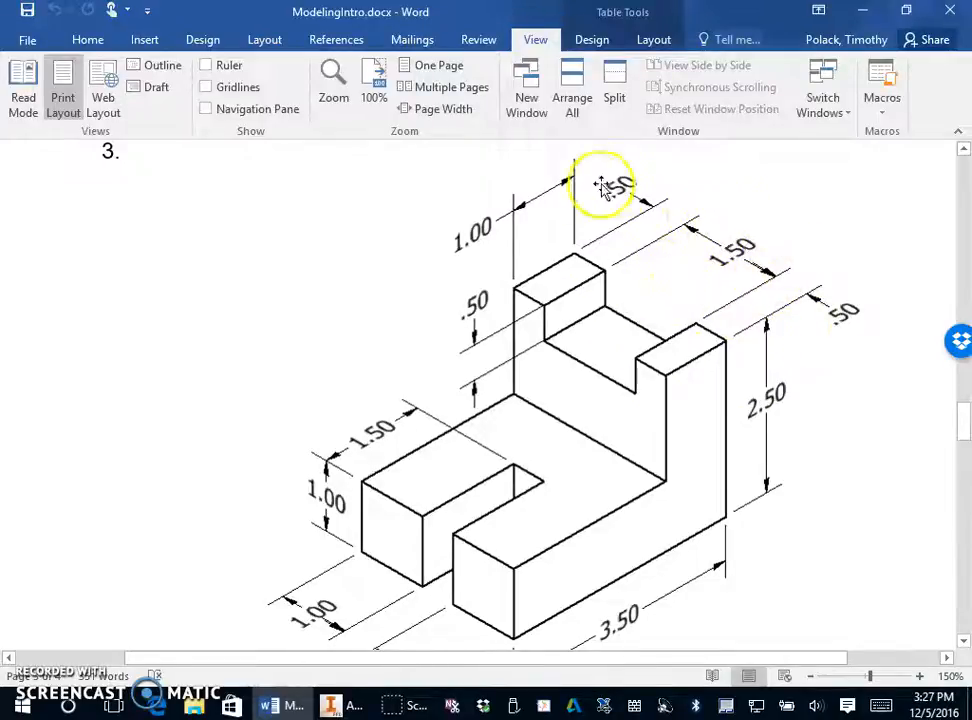
pyautogui.scroll(-2, 630, 203)
pyautogui.scroll(4, 655, 343)
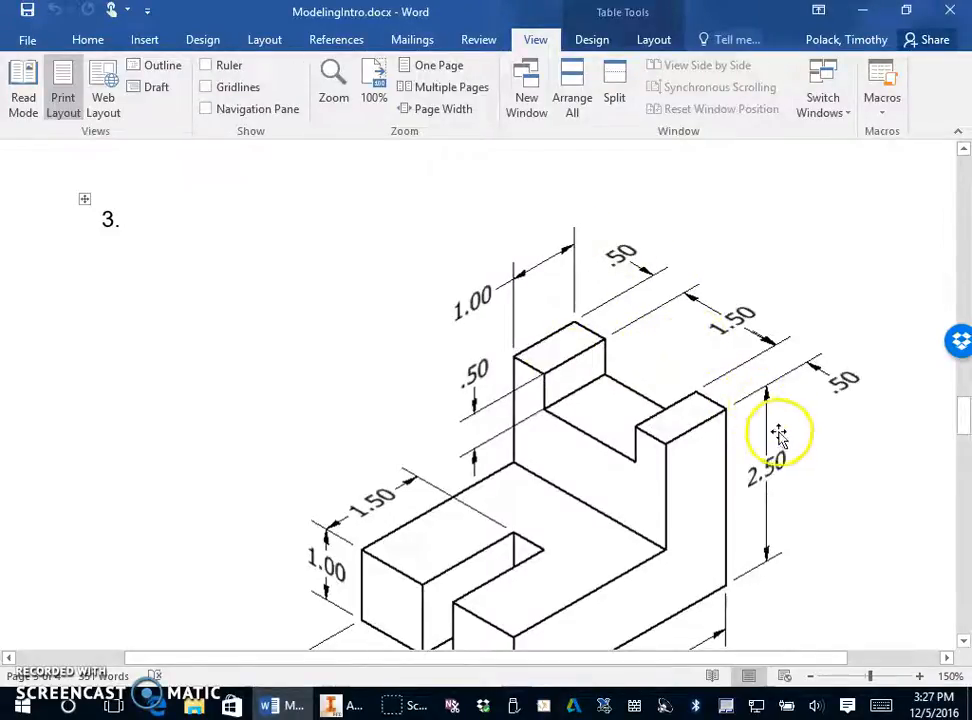
pyautogui.scroll(-4, 335, 240)
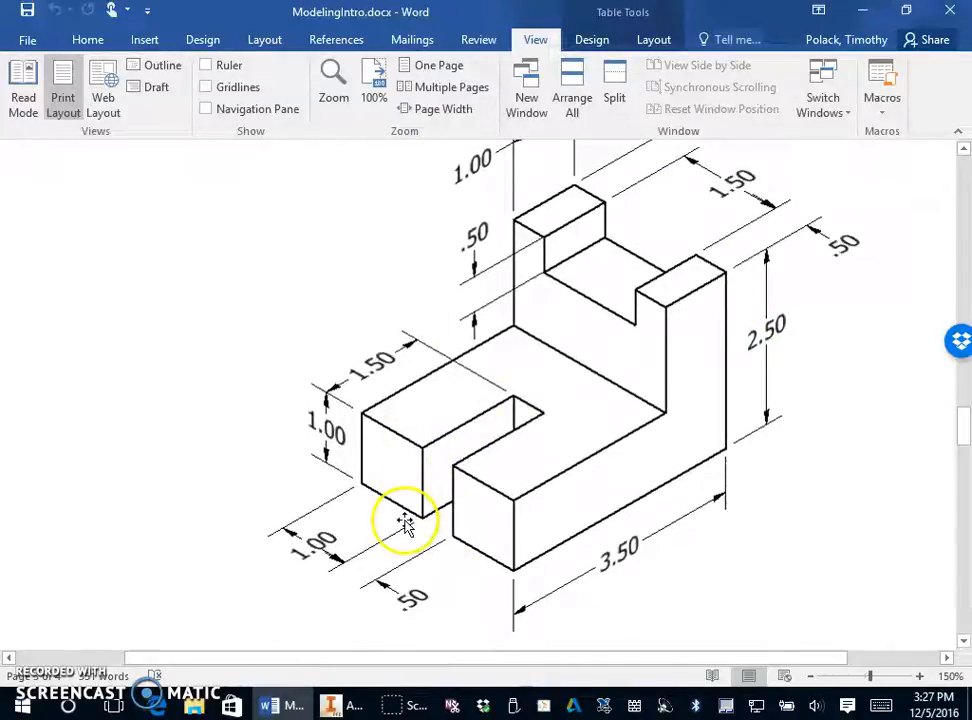
pyautogui.scroll(3, 517, 460)
pyautogui.scroll(1, 517, 465)
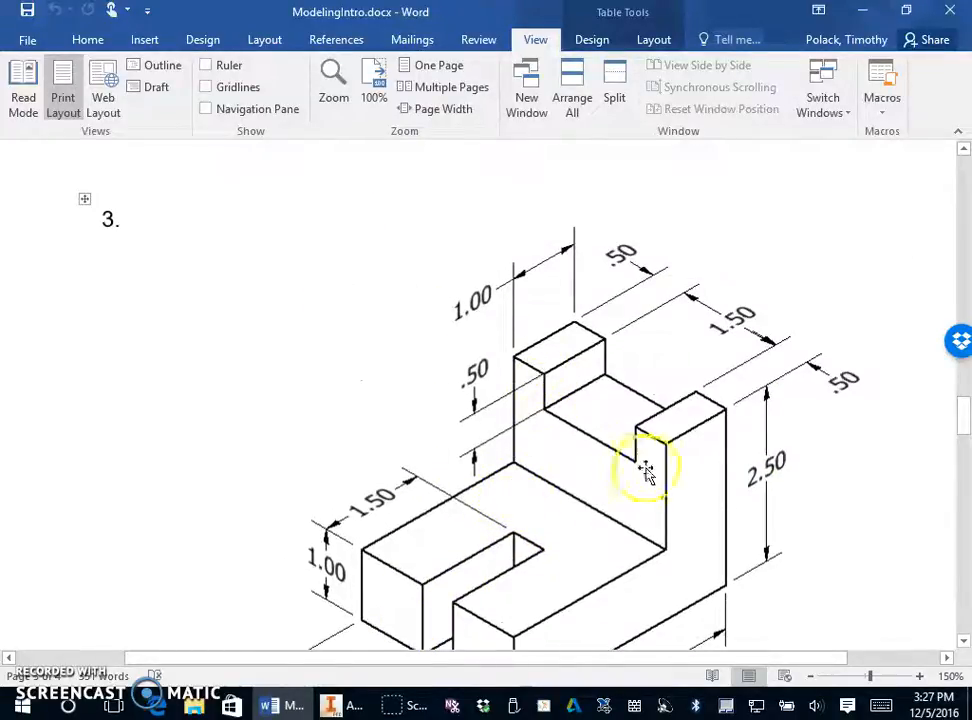
pyautogui.scroll(-4, 480, 480)
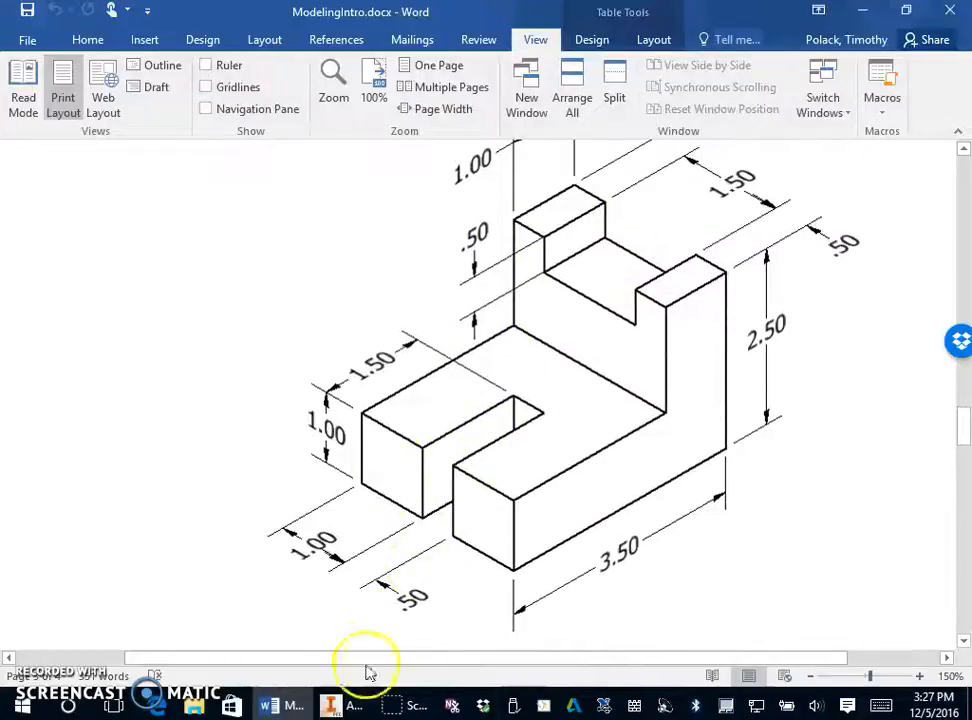
# Step: Switch to Inventor and start a 2D sketch on the XY plane of the empty part
pyautogui.click(345, 704)
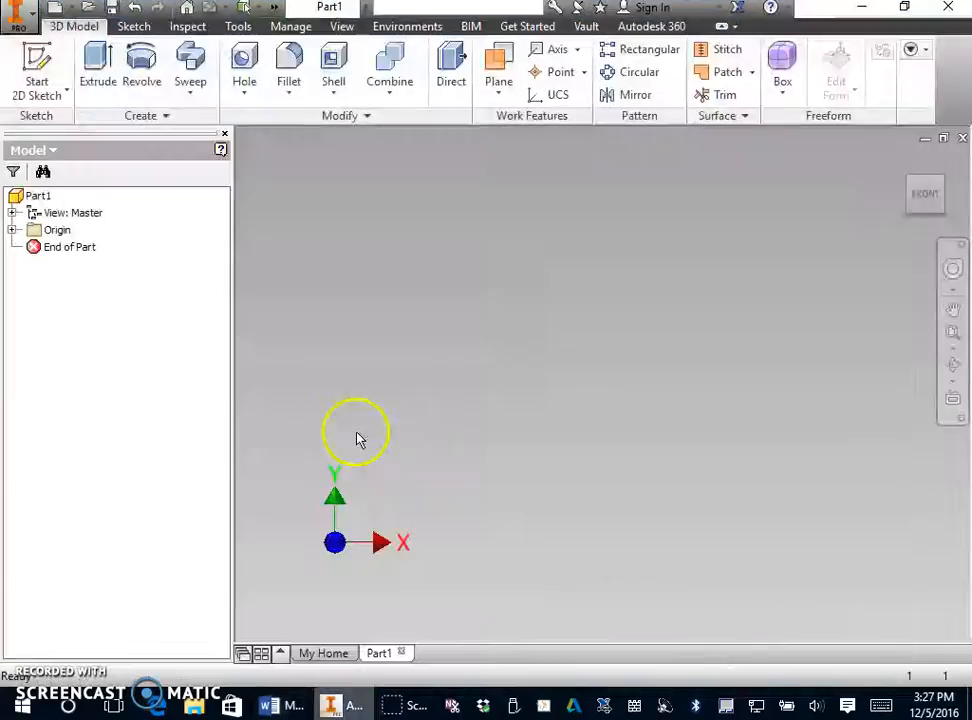
pyautogui.click(60, 76)
pyautogui.click(528, 233)
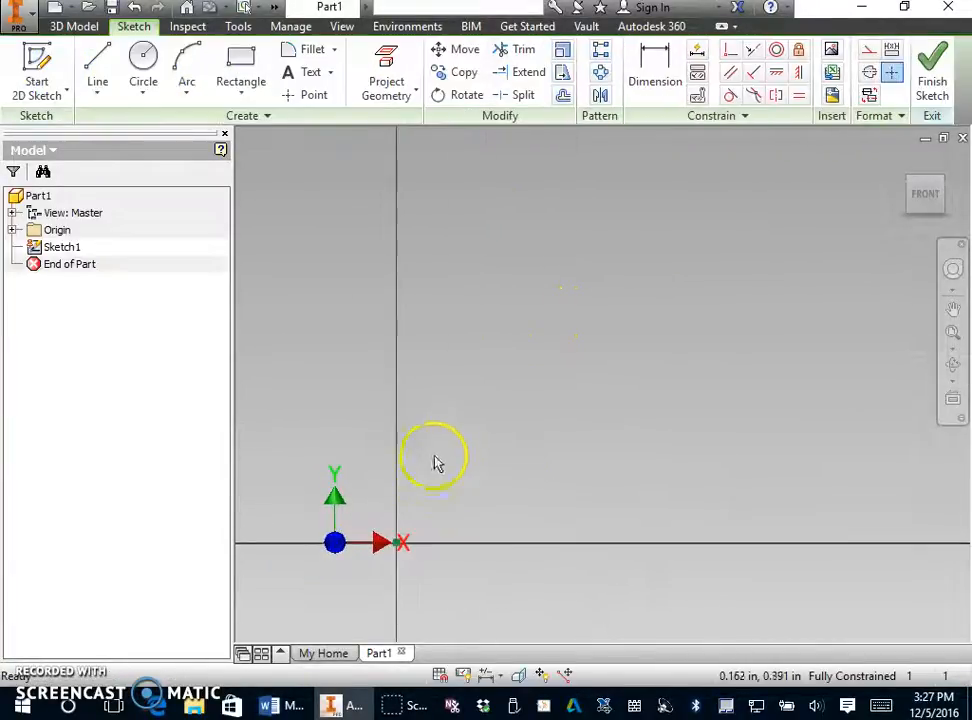
# Step: Check the side profile in the Word drawing, then sketch in Inventor a 1 in vertical line from the origin and a 2.5 in horizontal line
pyautogui.click(328, 704)
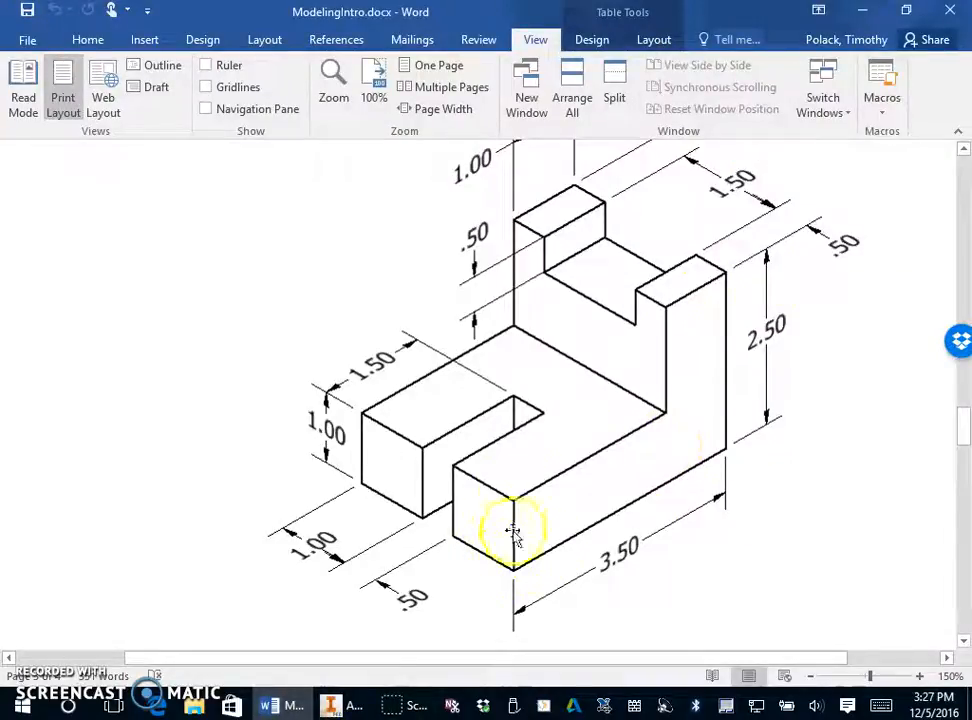
pyautogui.click(328, 704)
pyautogui.click(97, 62)
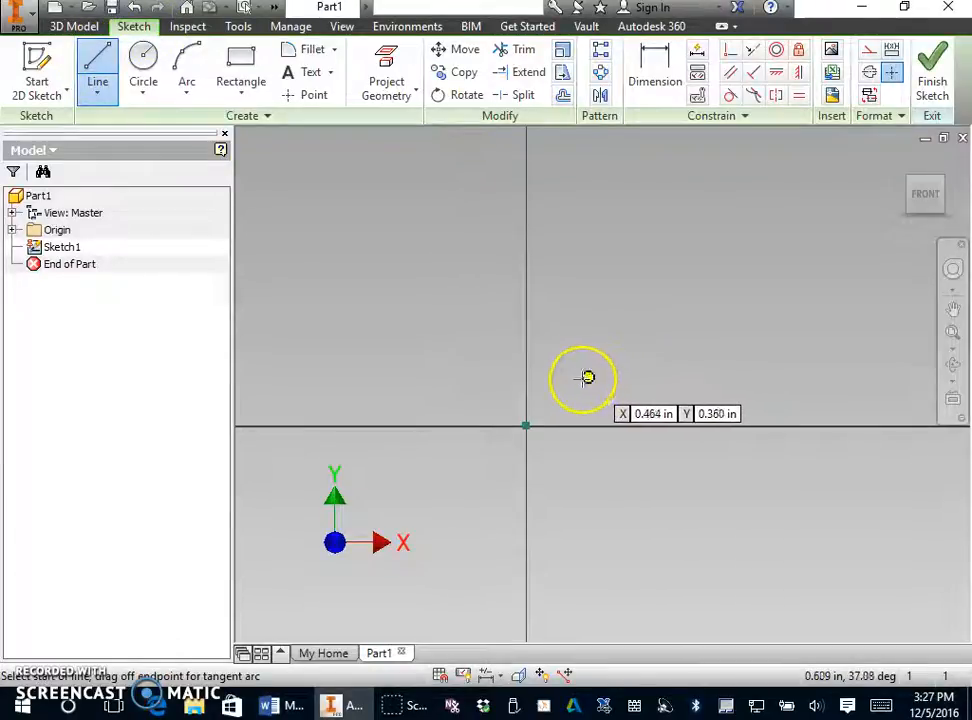
pyautogui.click(526, 425)
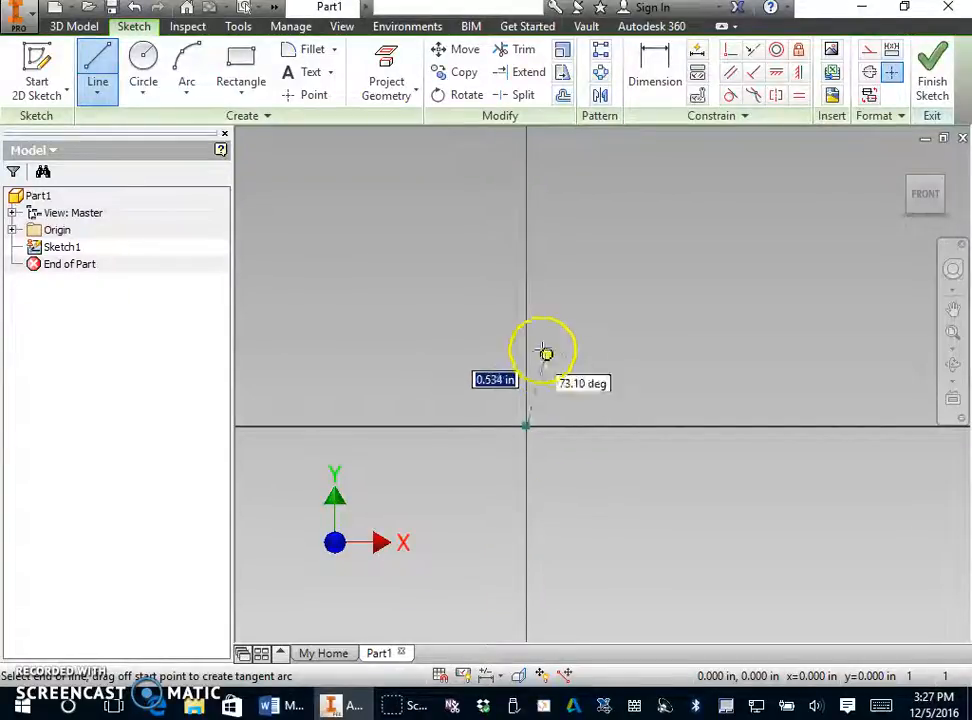
pyautogui.write('1')
pyautogui.press('Return')
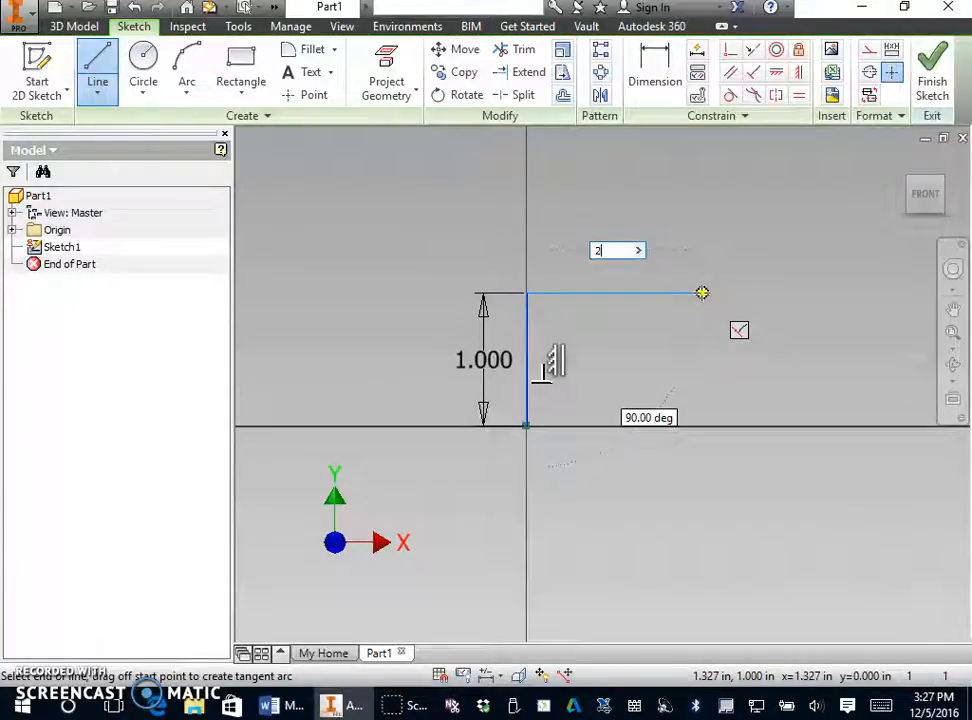
pyautogui.press('Return')
# Step: Continue the profile with a 1.5 in vertical line upward and a 1 in horizontal line away from the origin
pyautogui.moveTo(718, 319); pyautogui.dragTo(540, 499, button='middle')
pyautogui.scroll(3, 540, 499)
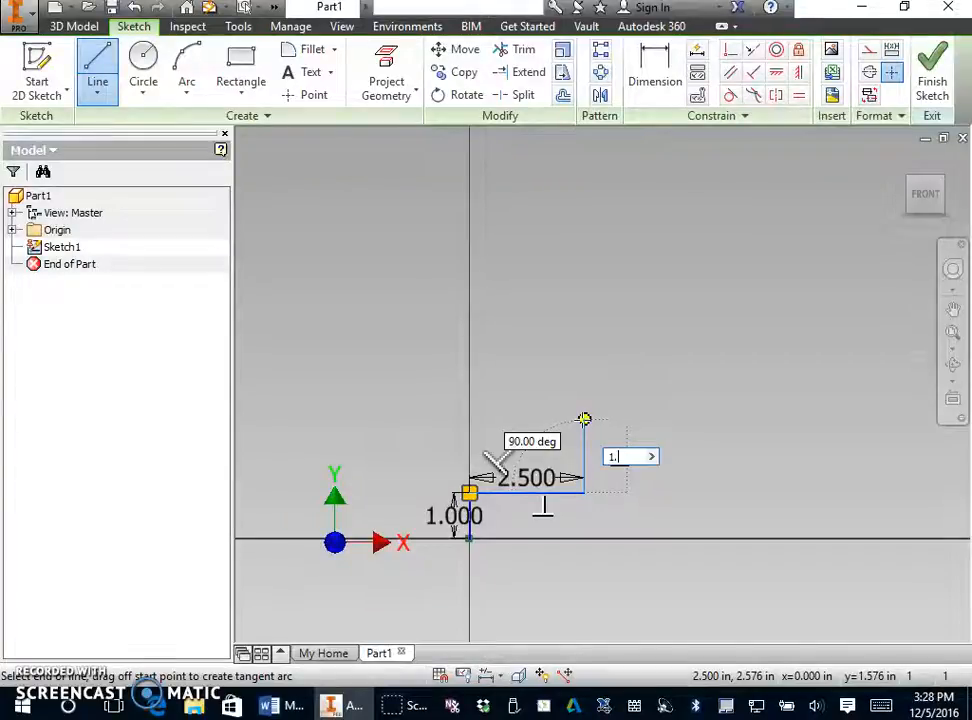
pyautogui.press('Return')
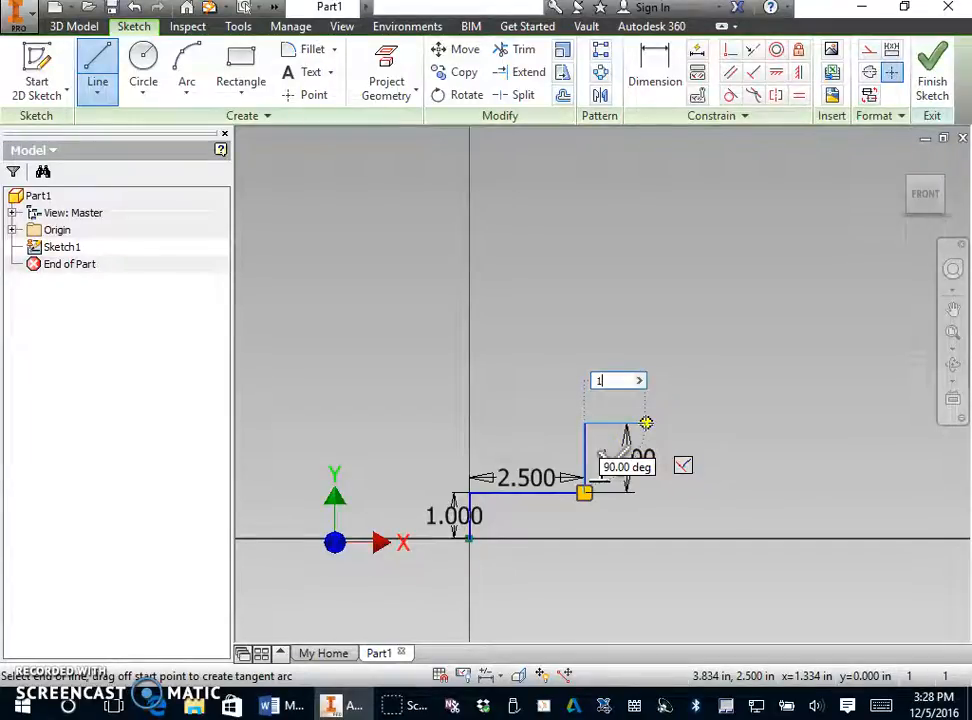
pyautogui.write('1')
pyautogui.press('Return')
# Step: Close the L-shaped profile with a vertical line down to the base level and a horizontal line back to the origin
pyautogui.scroll(5, 625, 553)
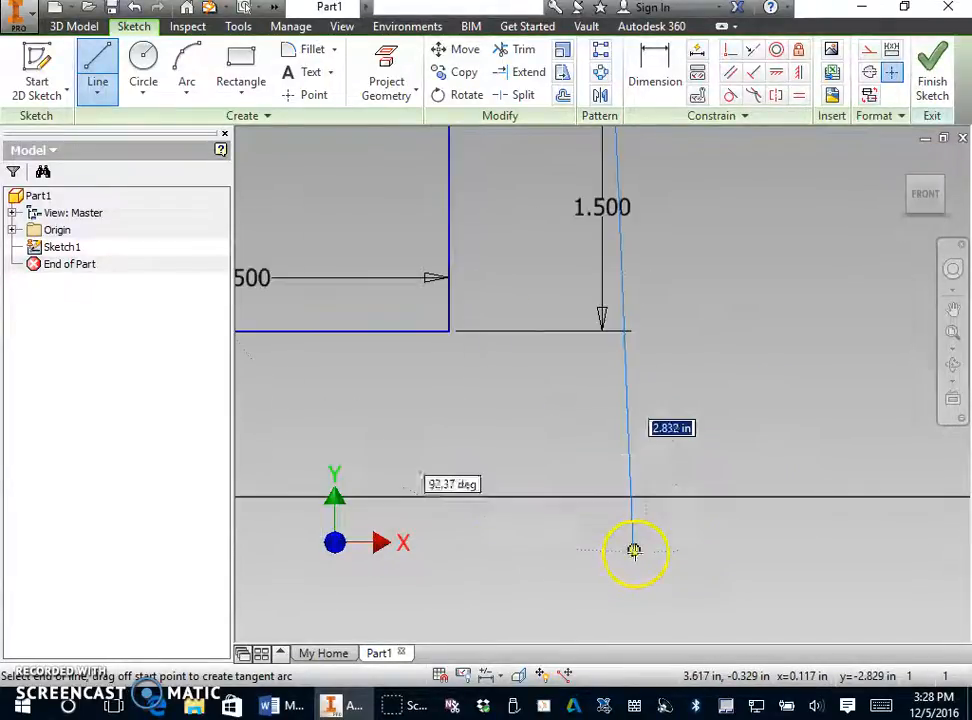
pyautogui.scroll(-3, 633, 536)
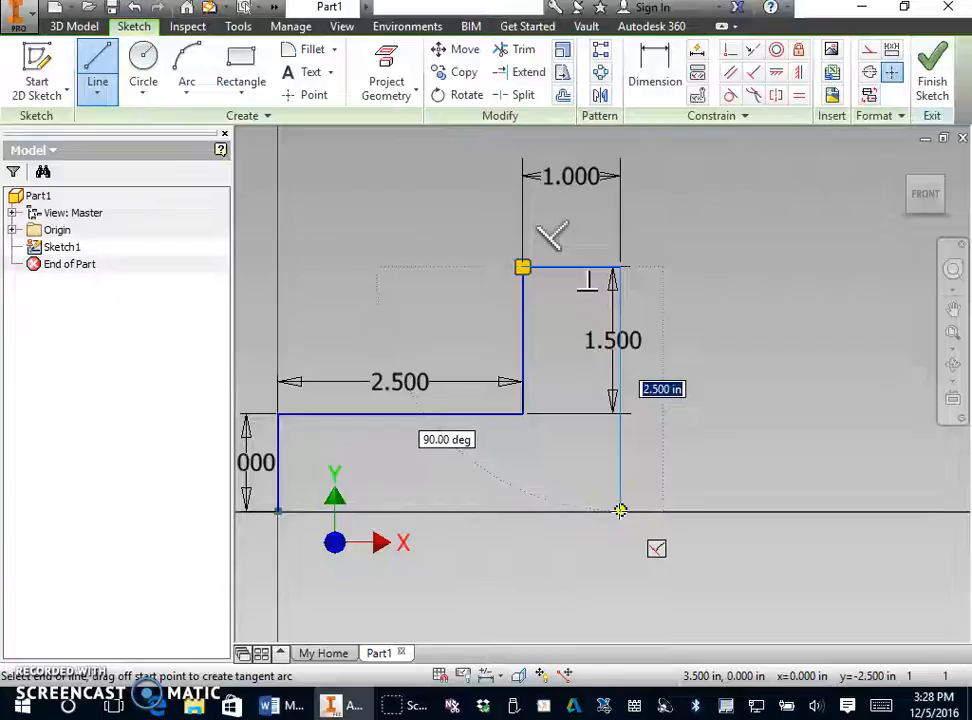
pyautogui.click(620, 510)
pyautogui.moveTo(378, 475); pyautogui.dragTo(556, 464, button='middle')
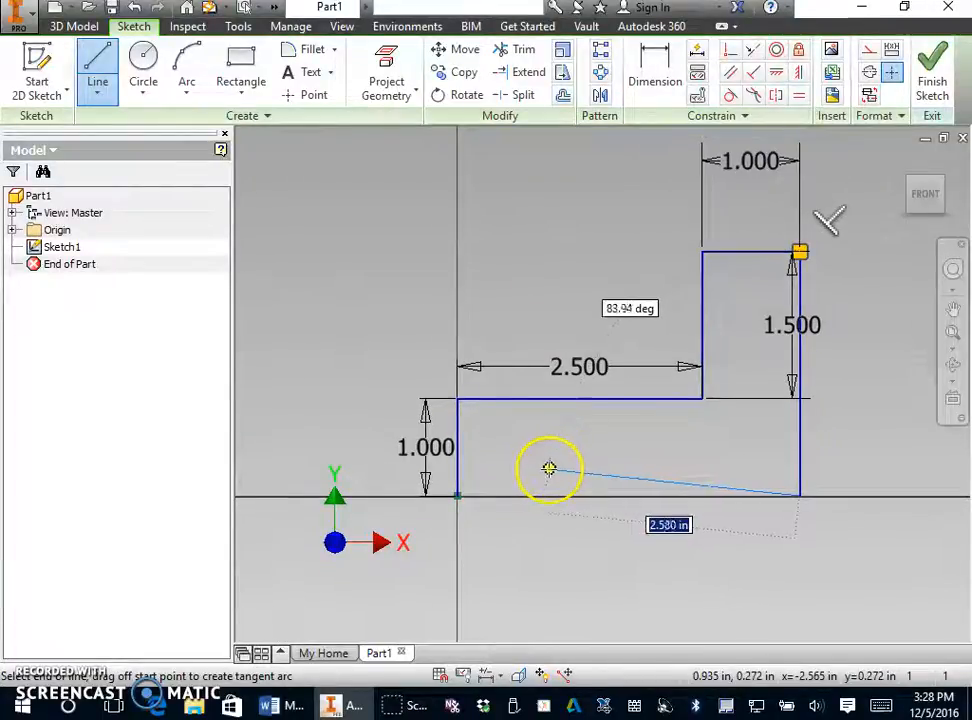
pyautogui.click(457, 495)
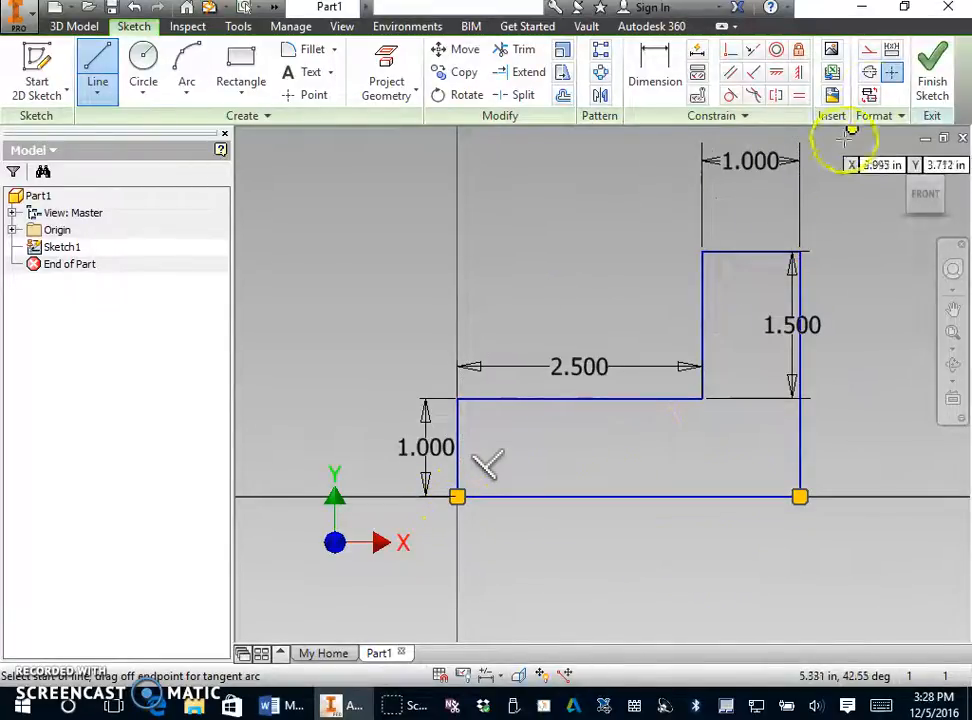
# Step: Finish the sketch and start an extrusion of the closed L-shaped profile
pyautogui.click(930, 78)
pyautogui.moveTo(573, 451); pyautogui.dragTo(466, 460, button='middle')
pyautogui.scroll(-3, 466, 455)
pyautogui.rightClick(319, 367)
pyautogui.click(386, 340)
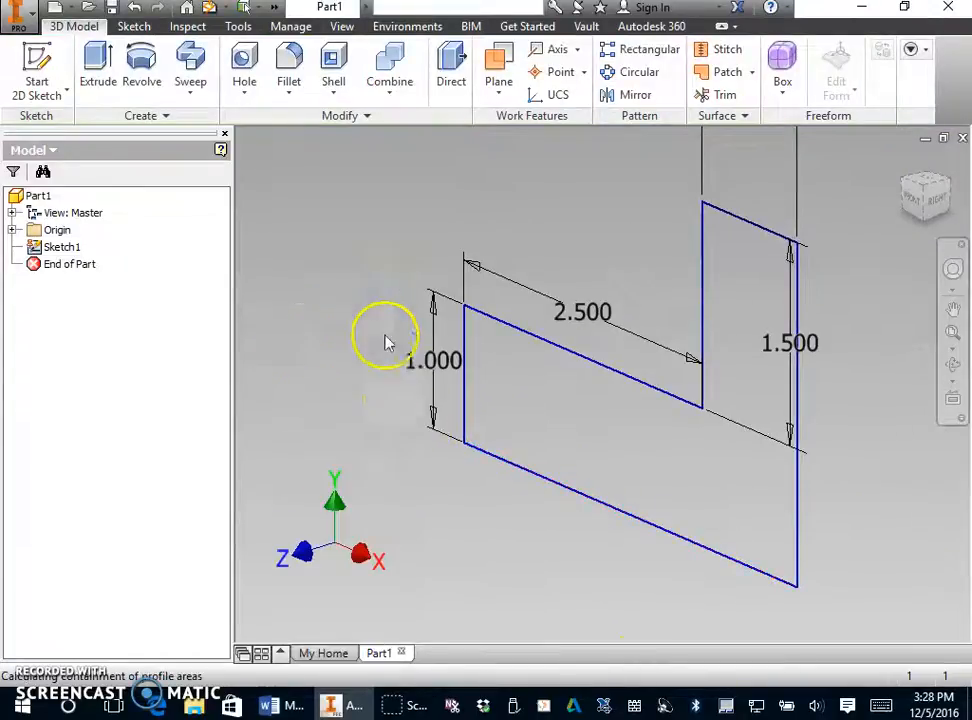
pyautogui.scroll(2, 410, 452)
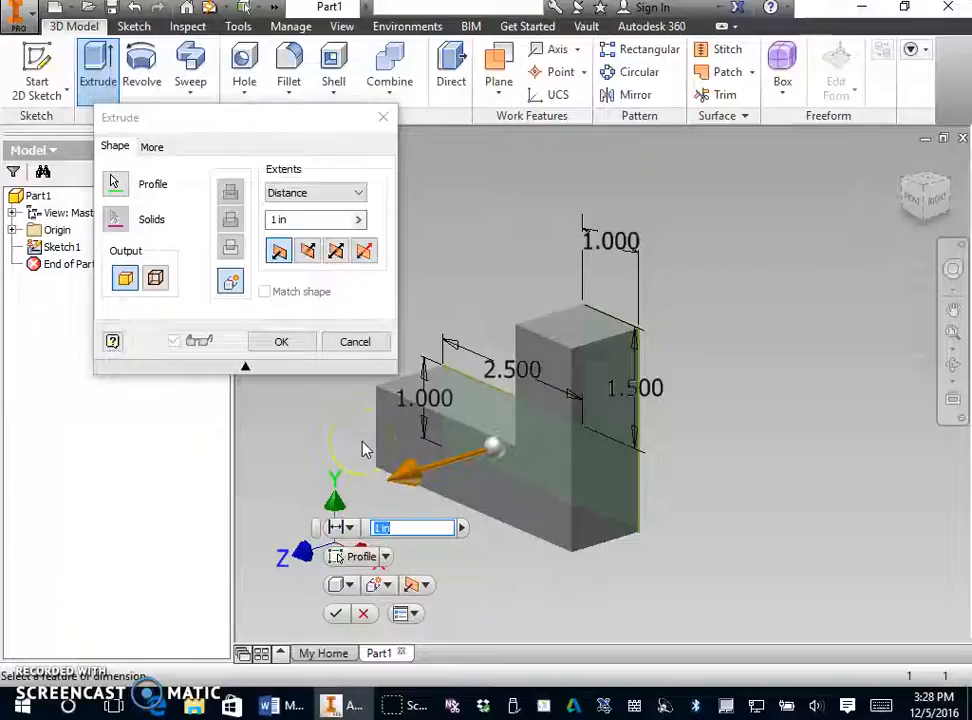
# Step: Check the three width dimensions along the bracket's upright in the Word drawing and return to Inventor
pyautogui.click(280, 705)
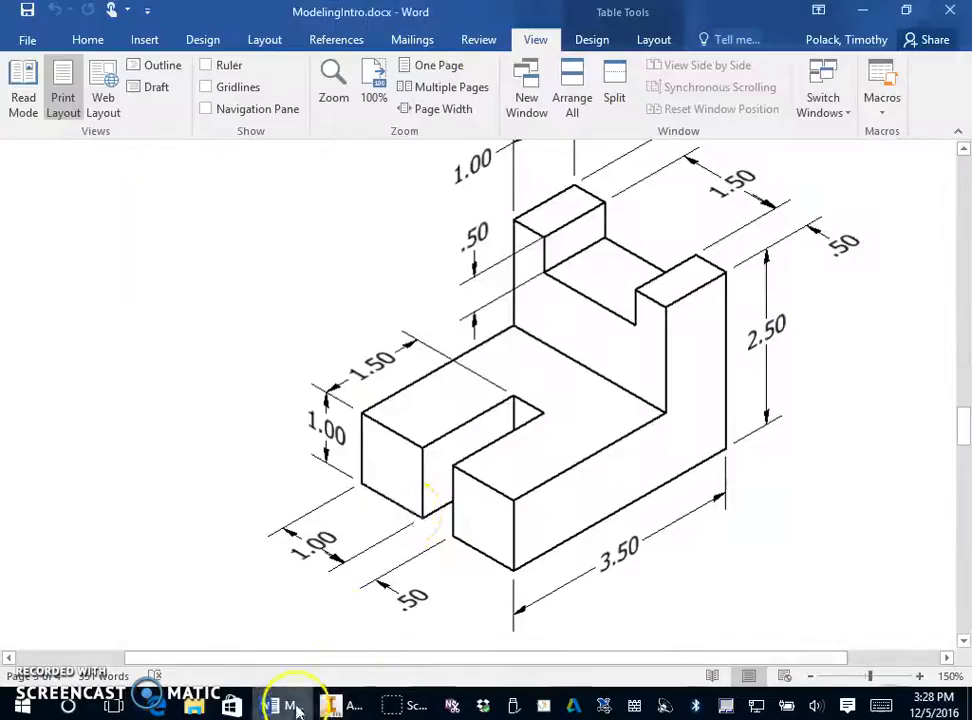
pyautogui.scroll(1, 657, 330)
pyautogui.keyDown('ctrl'); pyautogui.scroll(1, 705, 355); pyautogui.keyUp('ctrl')
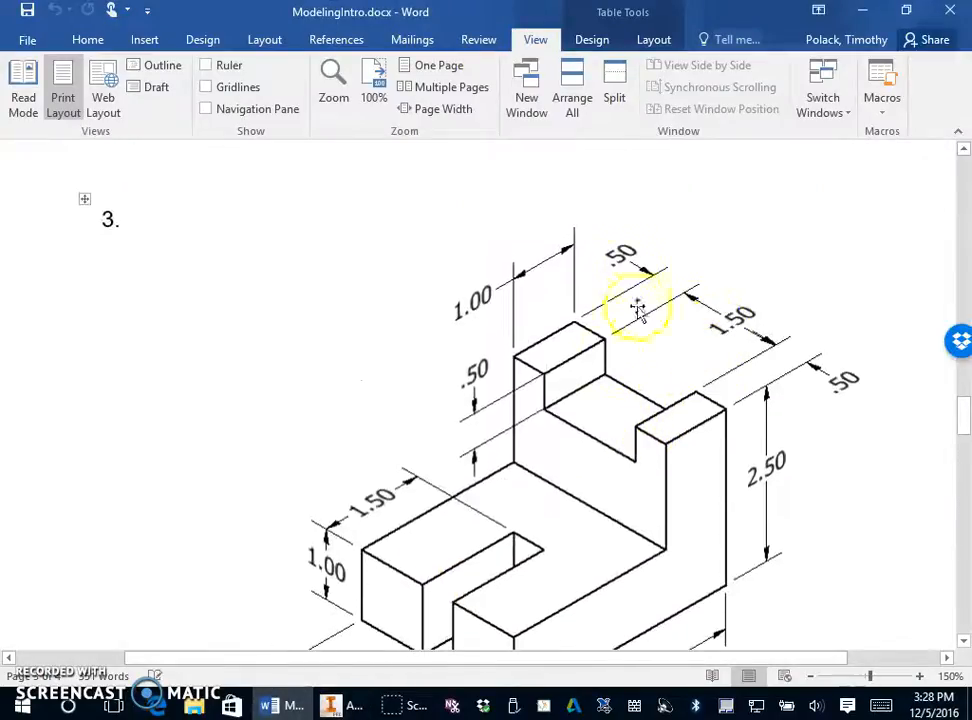
pyautogui.click(355, 704)
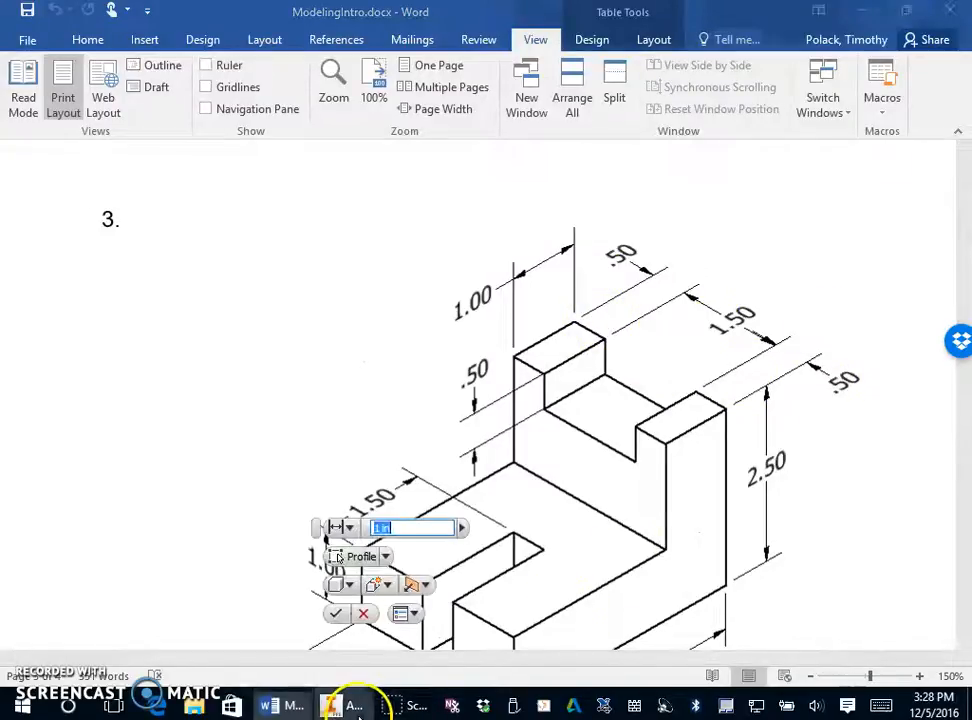
pyautogui.click(330, 705)
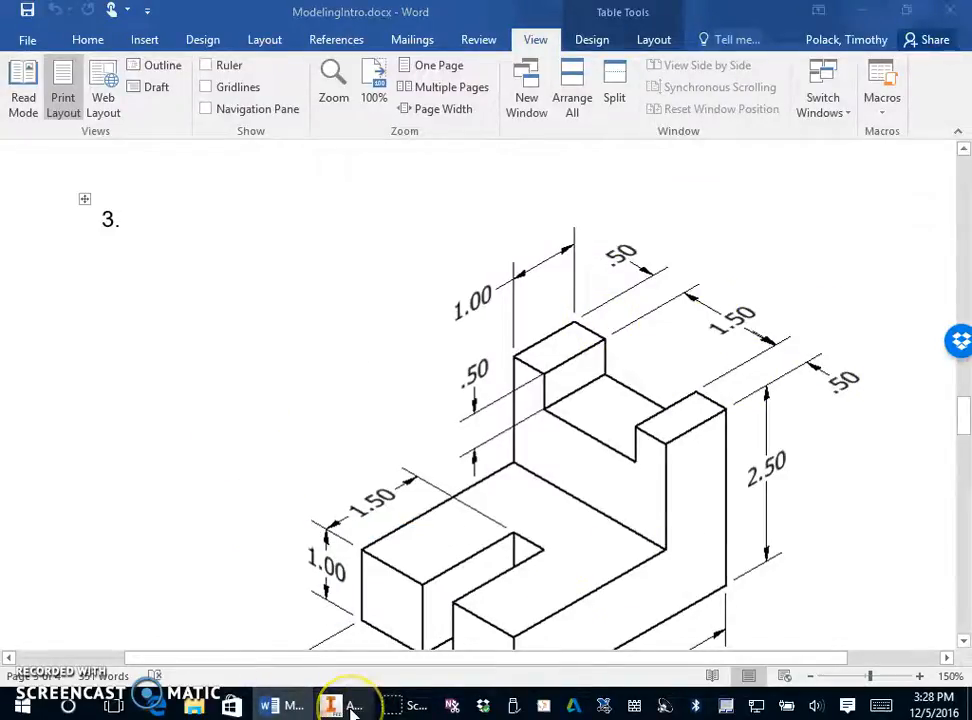
pyautogui.click(350, 706)
pyautogui.click(353, 710)
pyautogui.click(350, 709)
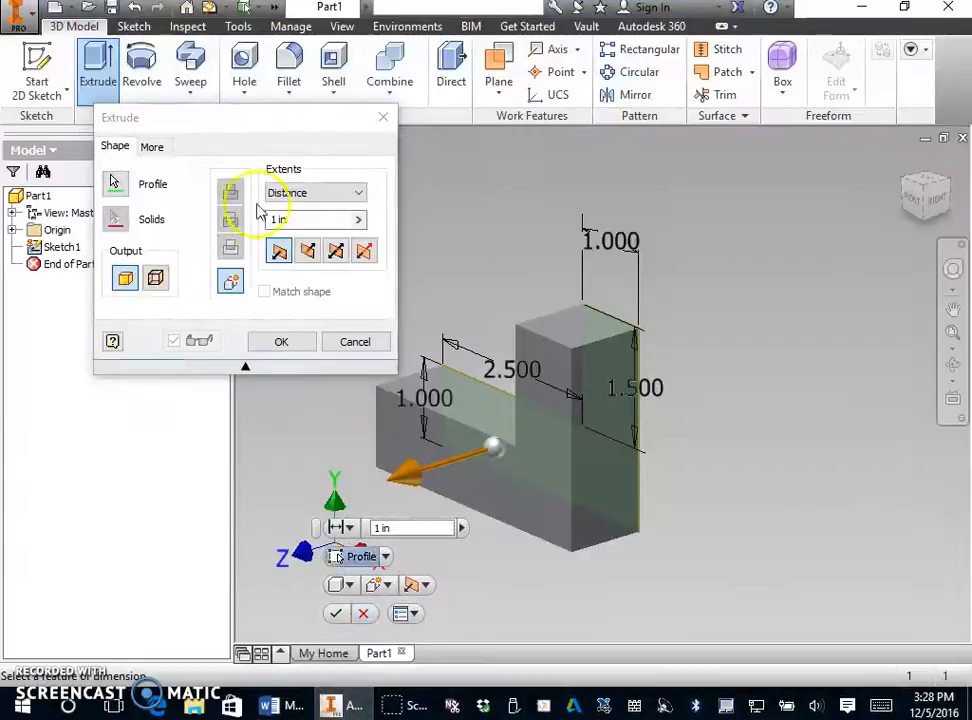
# Step: Set the extrusion distance to 2.5 in and create the L-shaped solid
pyautogui.moveTo(292, 216); pyautogui.dragTo(172, 233)
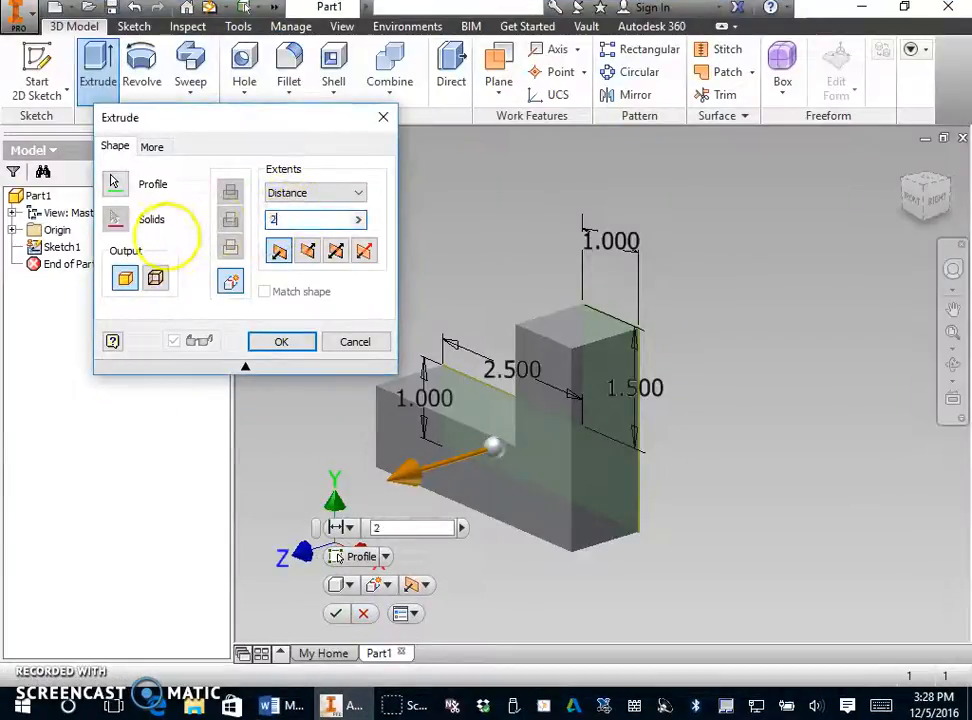
pyautogui.write('2.5')
pyautogui.press('Return')
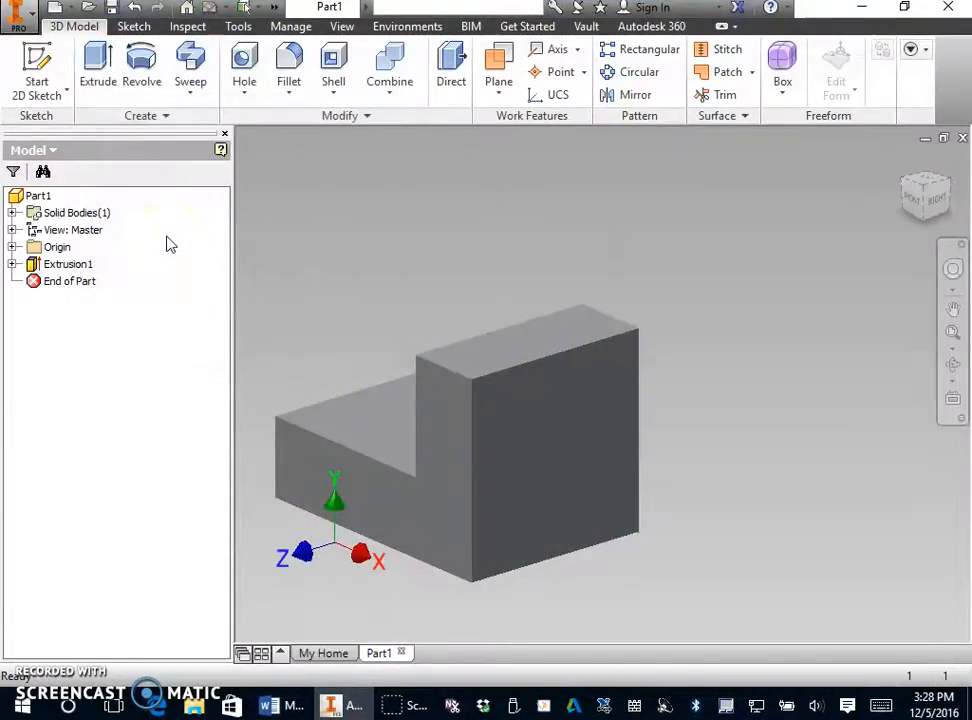
# Step: Compare the solid with the slot and notch in the Word drawing, then start an Inventor sketch on the base's low end face
pyautogui.click(905, 185)
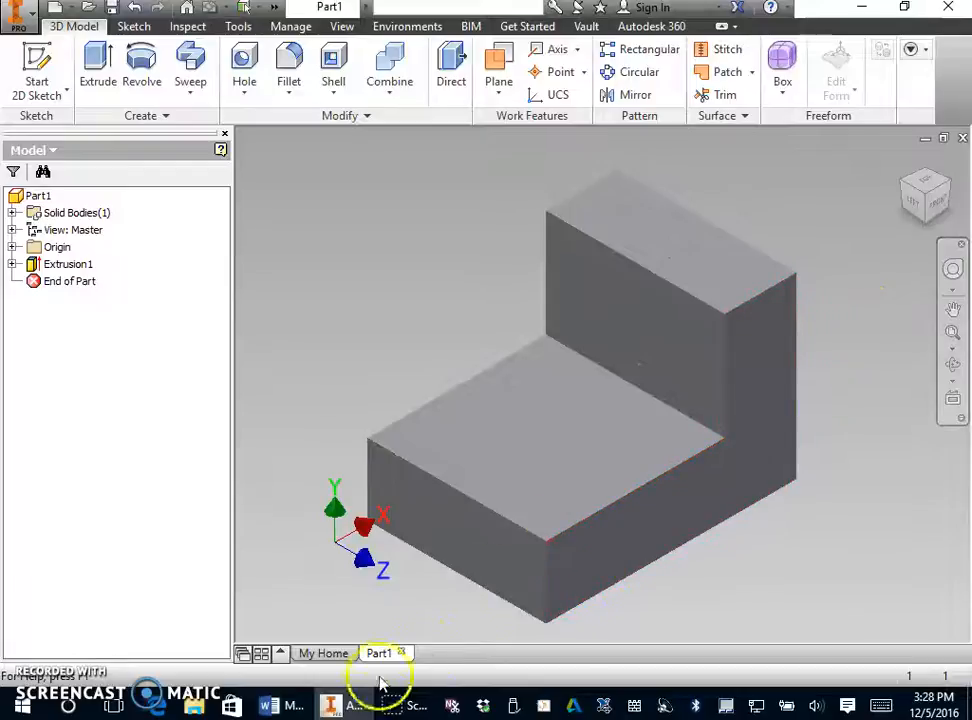
pyautogui.click(276, 704)
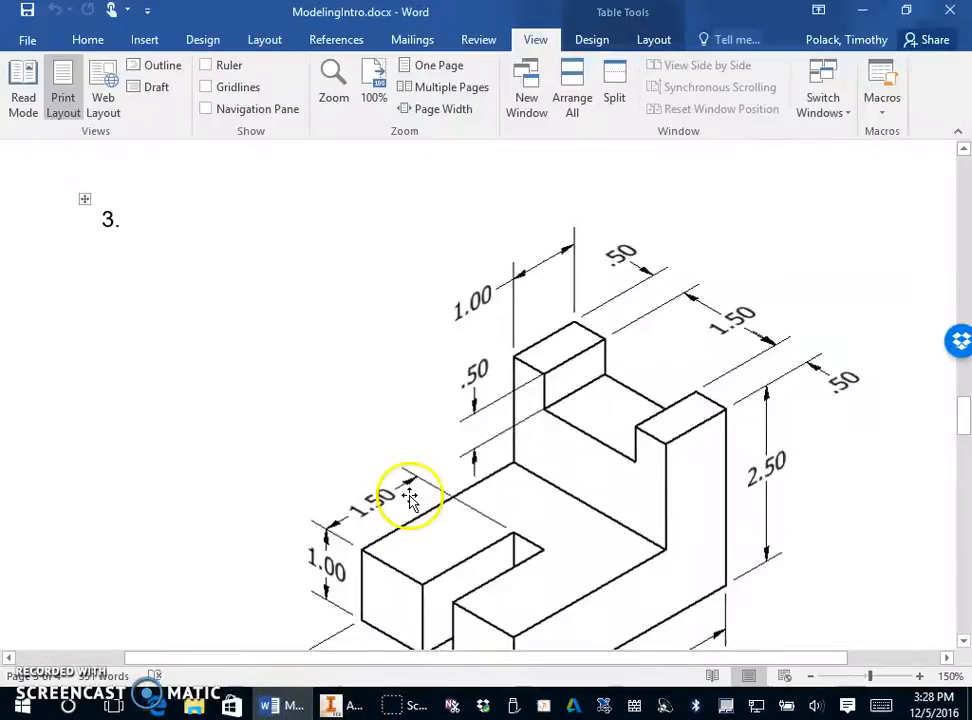
pyautogui.scroll(-3, 542, 352)
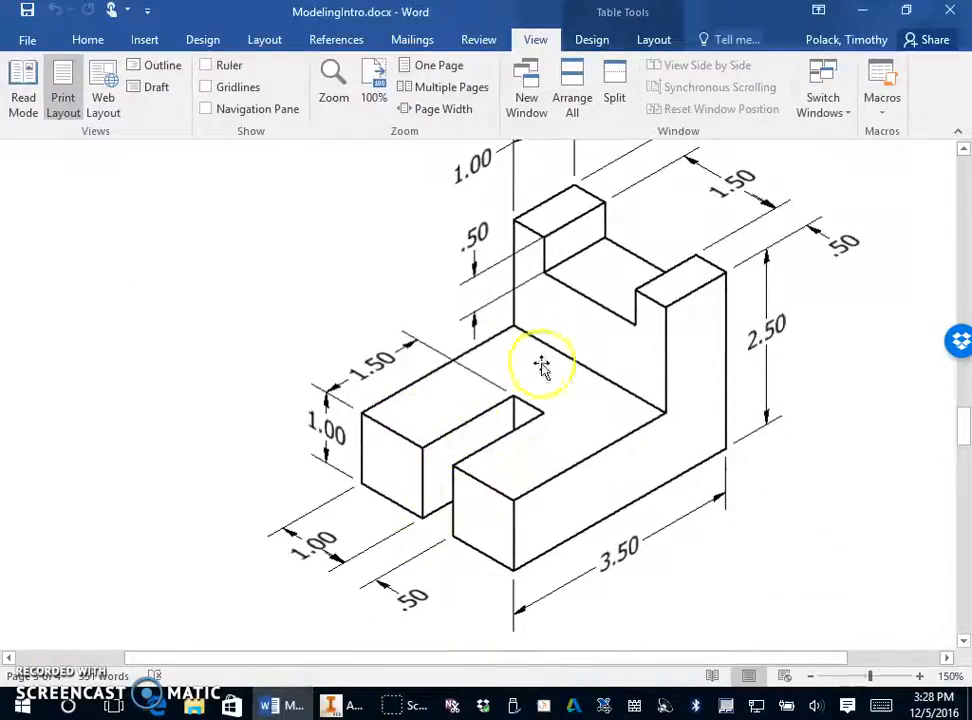
pyautogui.scroll(1, 560, 380)
pyautogui.scroll(-1, 500, 510)
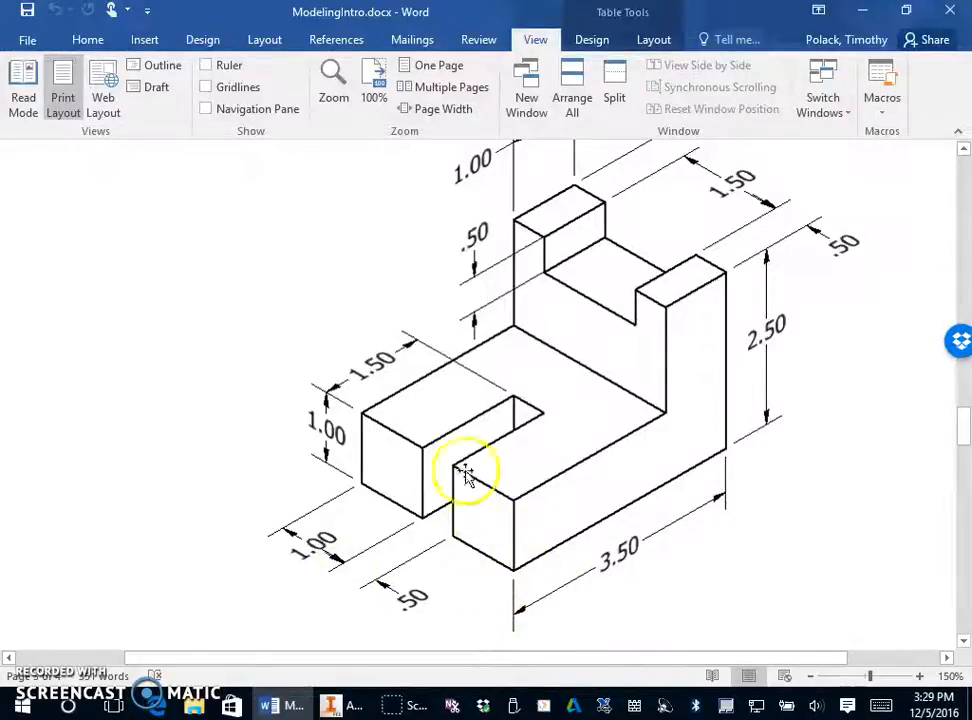
pyautogui.click(350, 706)
pyautogui.click(440, 515)
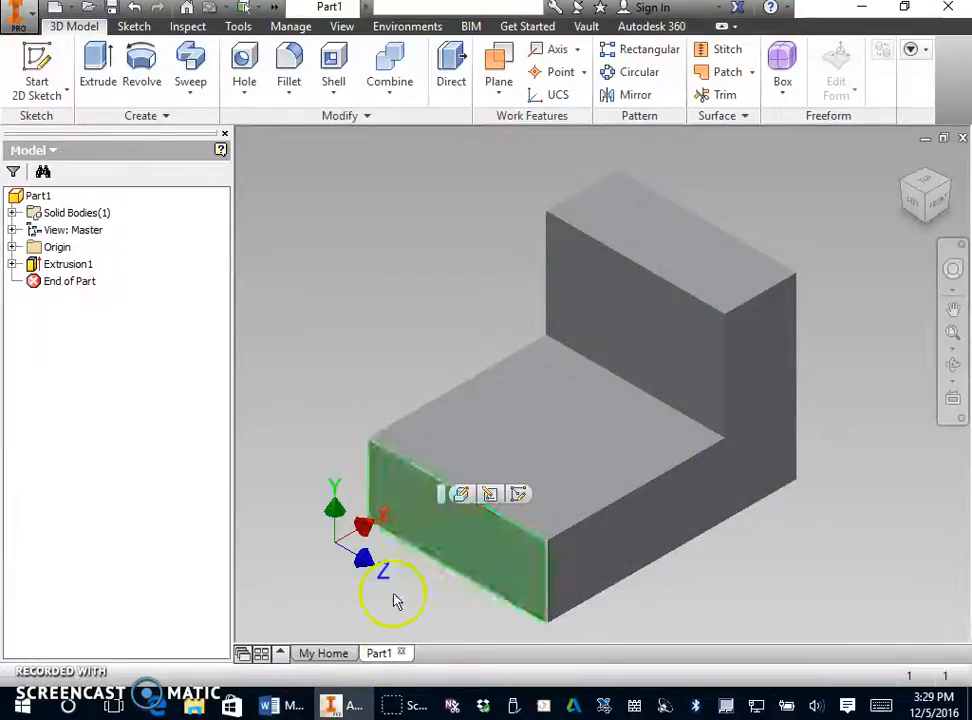
pyautogui.click(520, 495)
pyautogui.moveTo(497, 525)
pyautogui.mouseDown(button='middle')
pyautogui.moveTo(469, 393)
pyautogui.moveTo(305, 468)
pyautogui.mouseUp(button='middle')
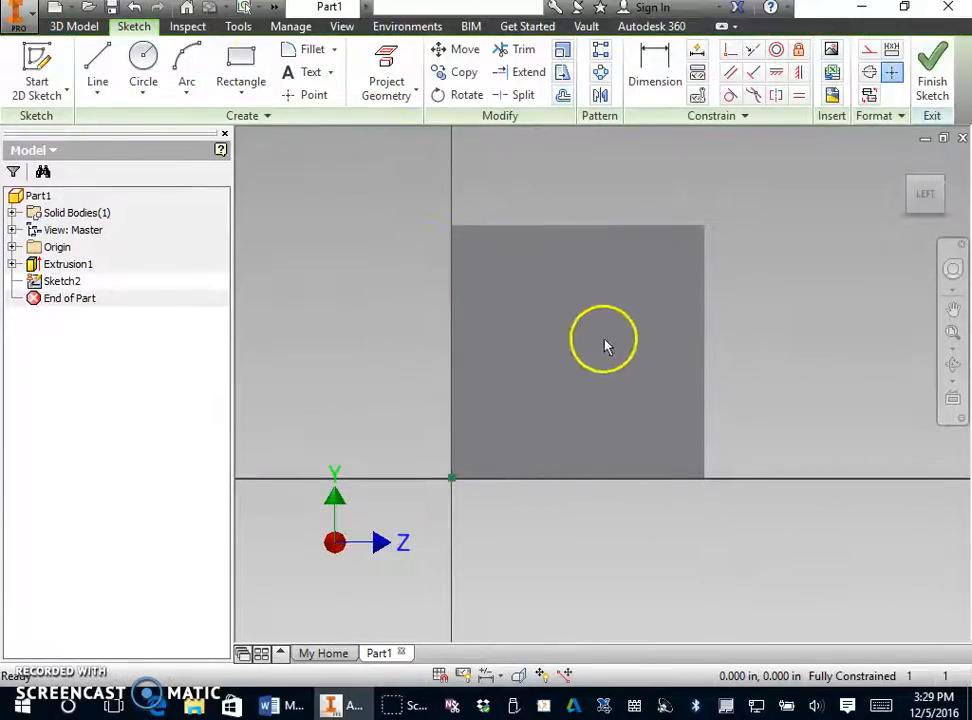
# Step: Change the model's visual style to shaded with edges
pyautogui.click(338, 27)
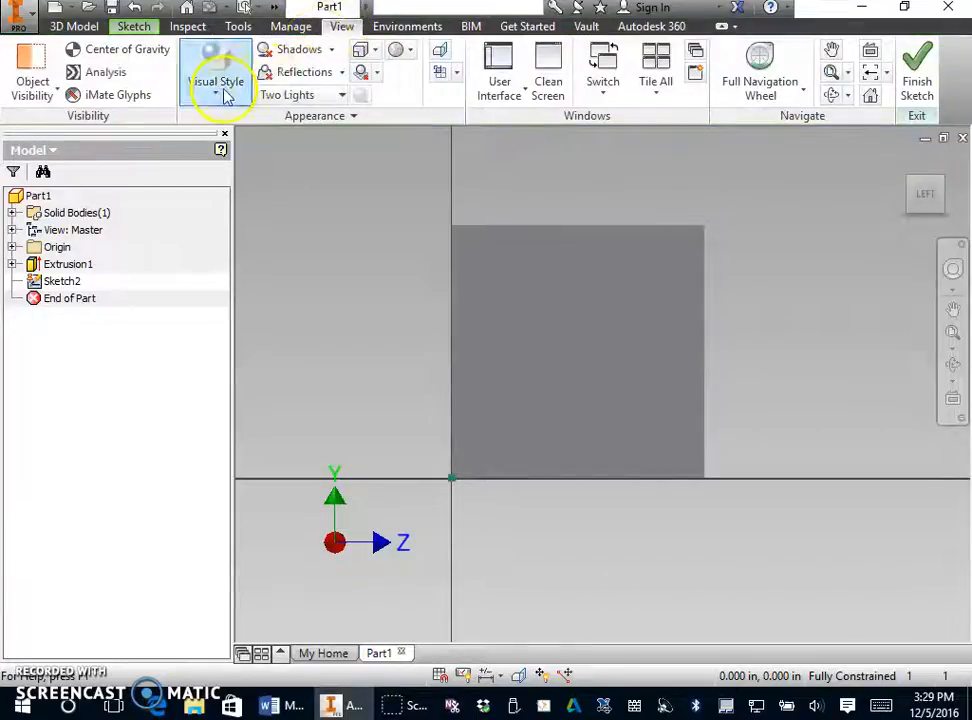
pyautogui.click(222, 90)
pyautogui.click(150, 204)
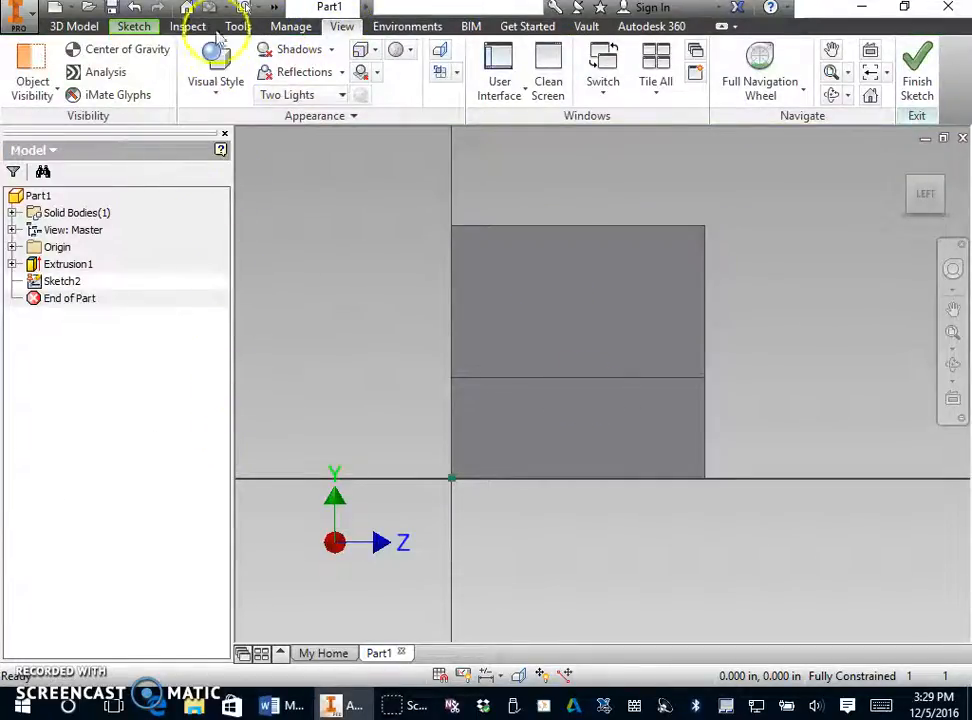
# Step: Sketch a full-height rectangle on the base's low end face, starting about 0.84 in from the face's edge at the origin
pyautogui.click(133, 26)
pyautogui.click(240, 70)
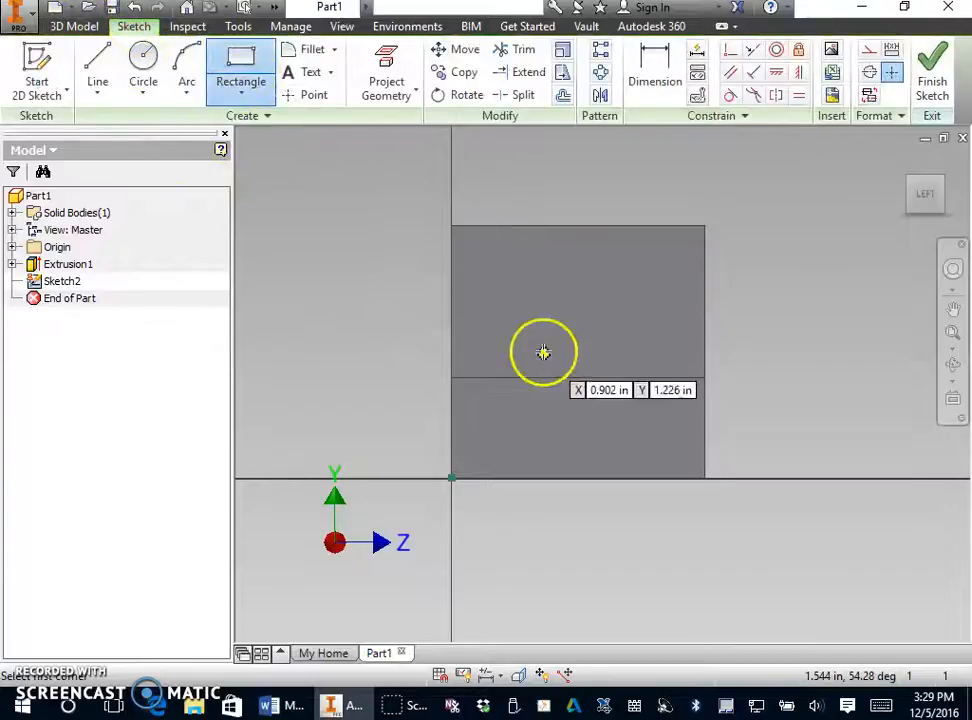
pyautogui.click(536, 377)
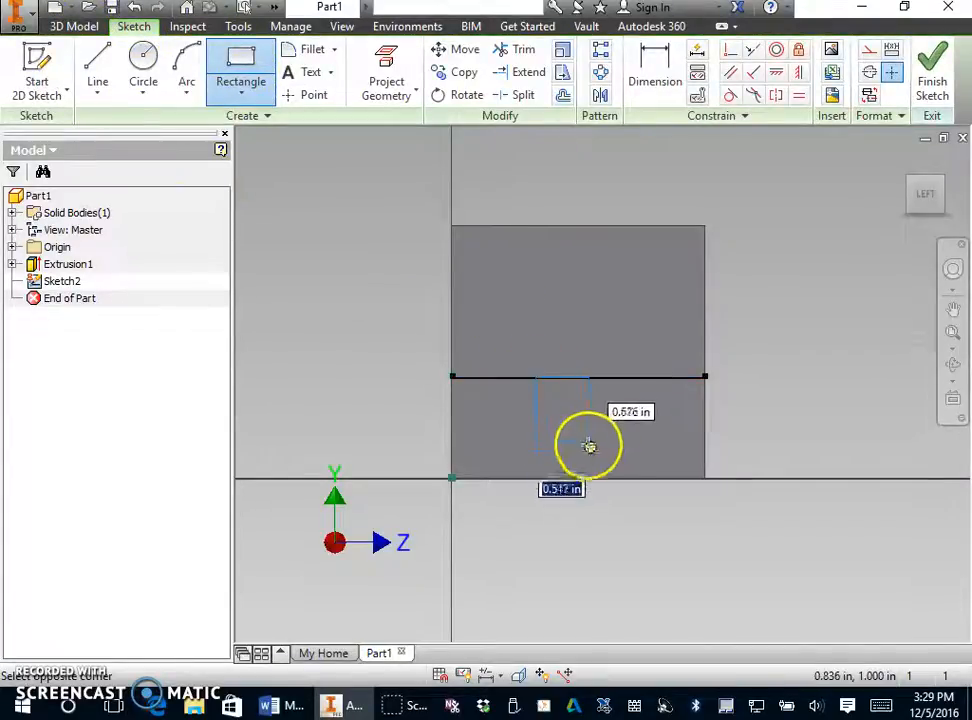
pyautogui.click(606, 478)
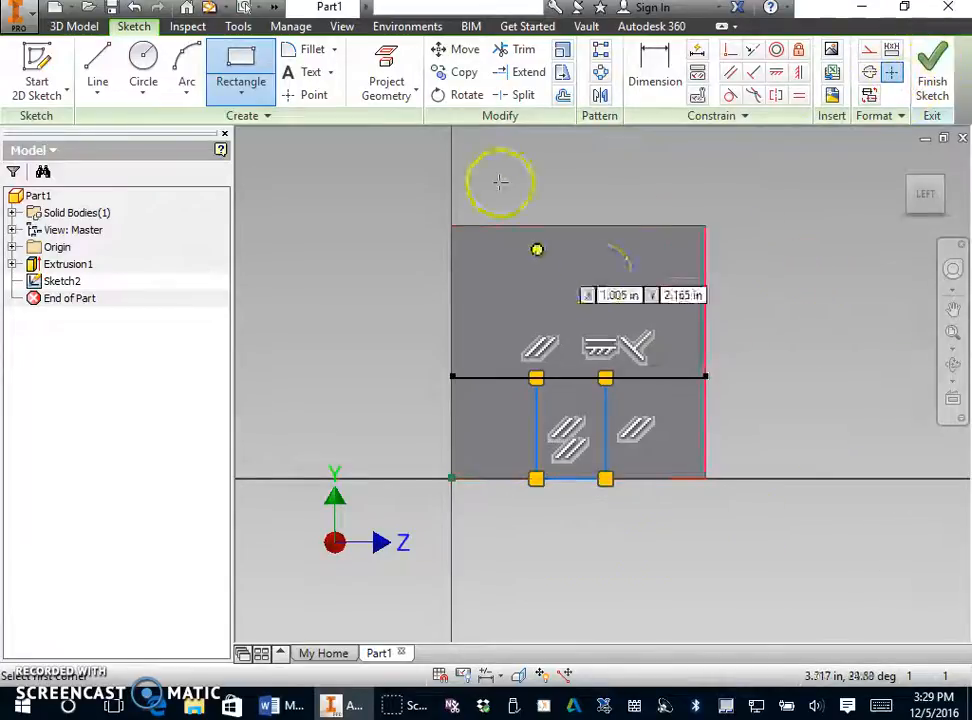
pyautogui.press('Escape')
# Step: Dimension the distance from the face's edge at the origin to the rectangle's near side as 1 in
pyautogui.click(650, 68)
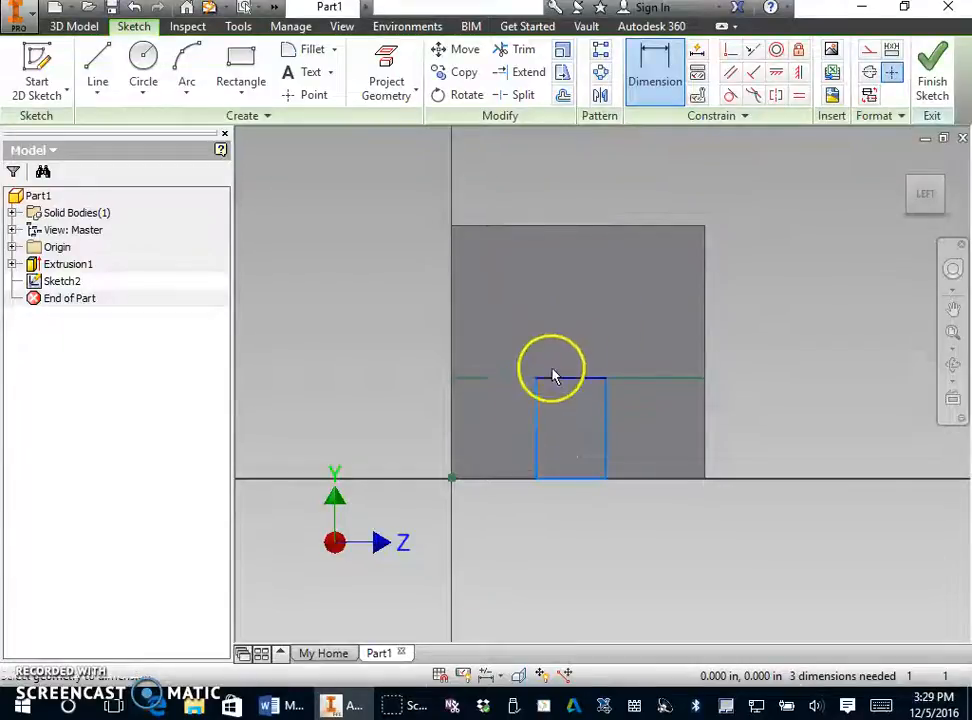
pyautogui.click(538, 414)
pyautogui.click(454, 430)
pyautogui.click(484, 527)
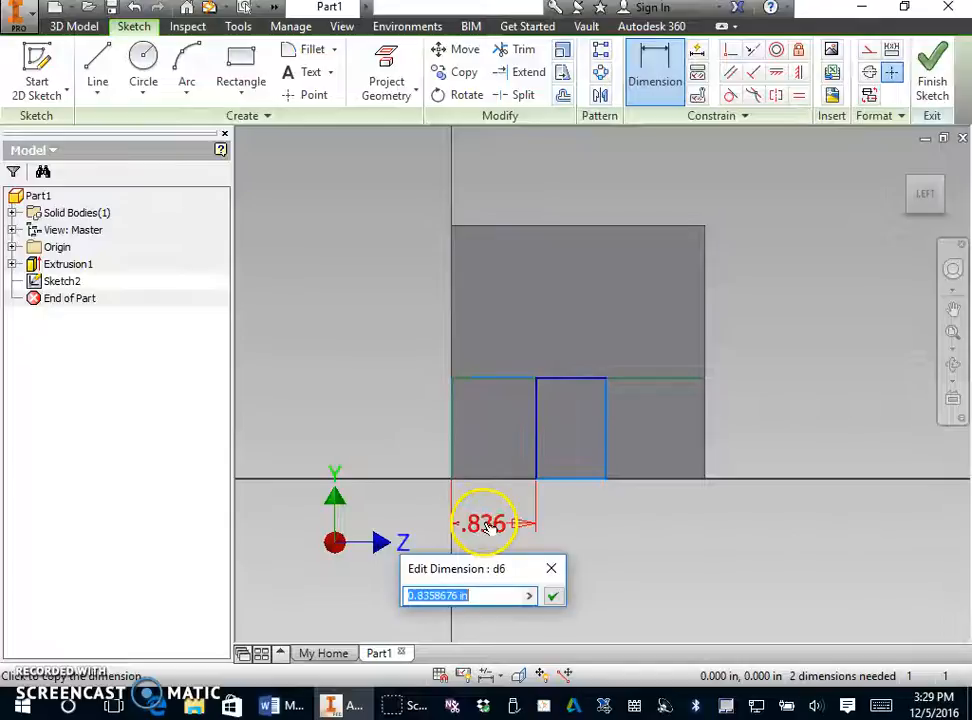
pyautogui.press('Return')
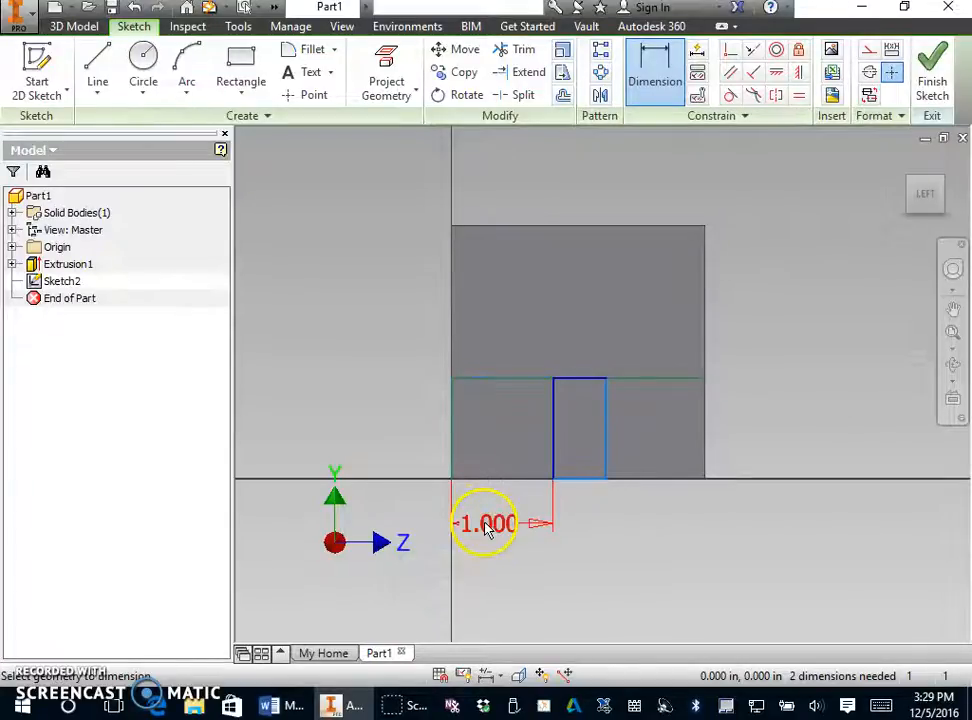
# Step: Set the slot rectangle's width to 0.5 in with a dimension and finish the sketch
pyautogui.click(553, 424)
pyautogui.click(612, 435)
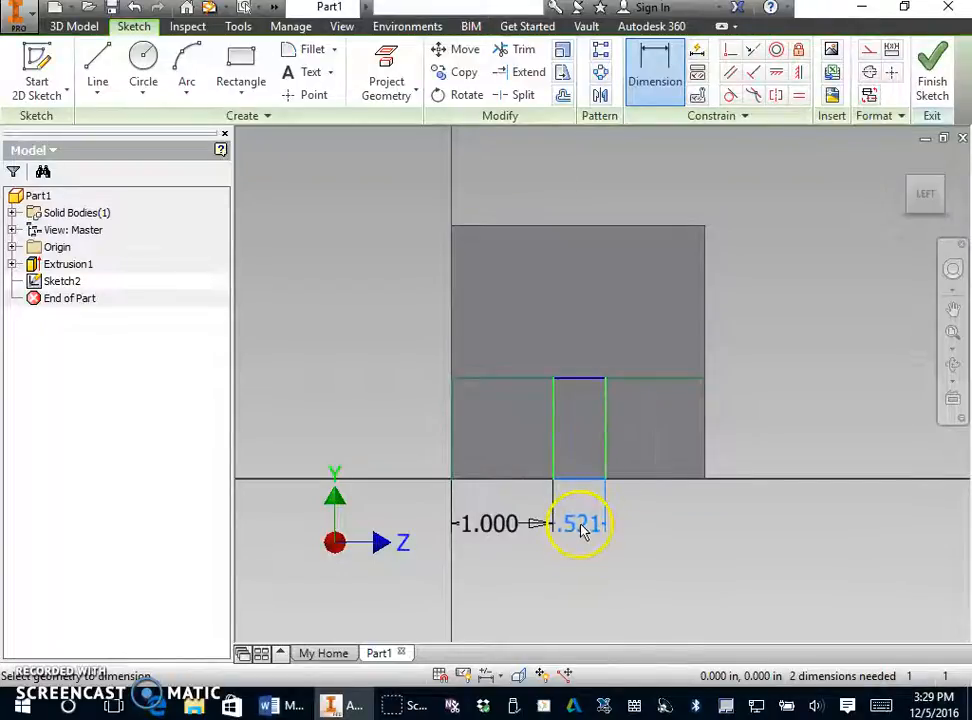
pyautogui.click(583, 526)
pyautogui.write('.5')
pyautogui.press('Return')
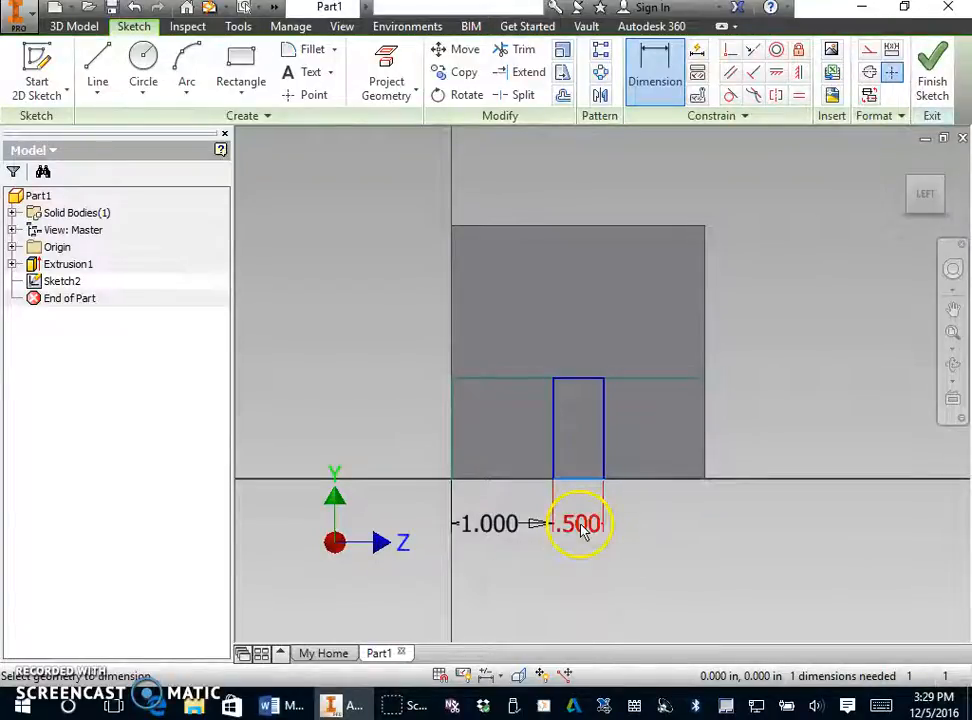
pyautogui.click(927, 82)
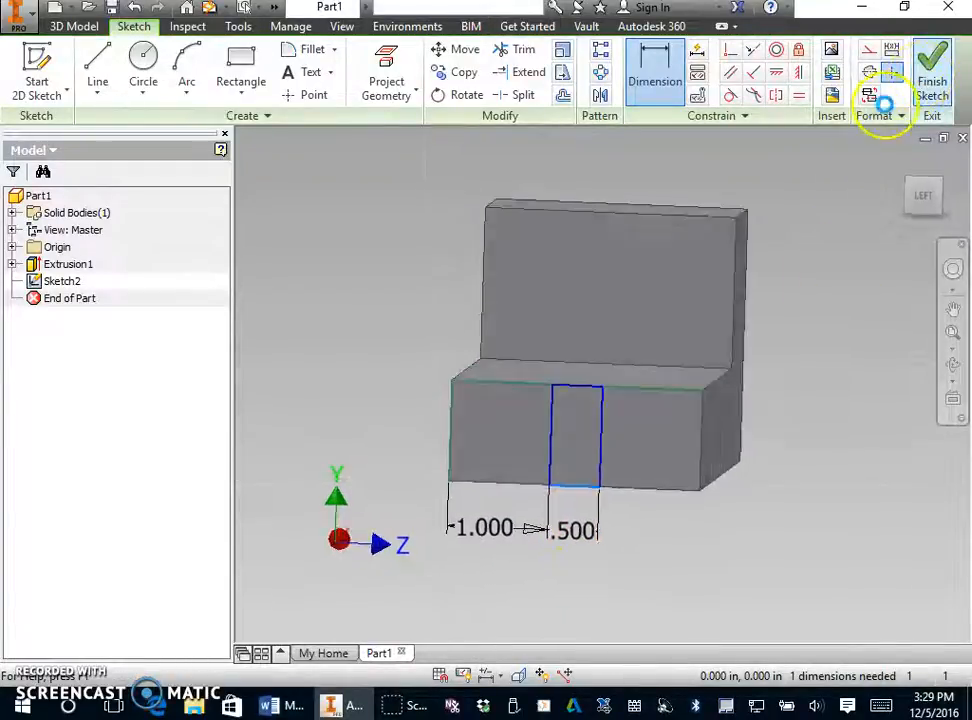
# Step: Extrude the slot rectangle as a cut 1.5 in deep into the base
pyautogui.rightClick(316, 322)
pyautogui.click(374, 291)
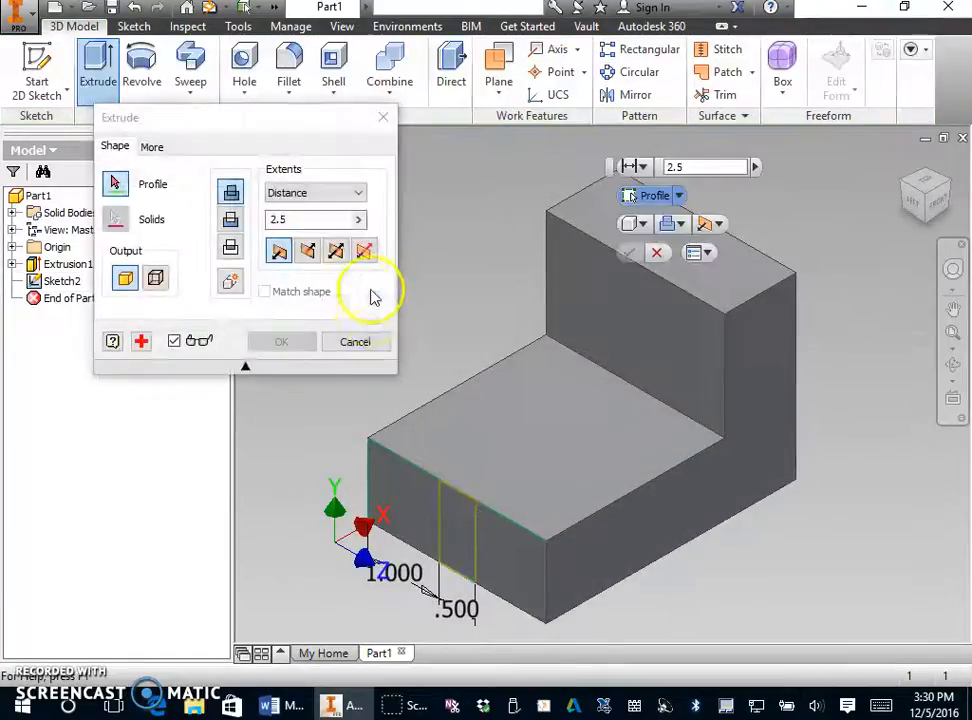
pyautogui.click(447, 528)
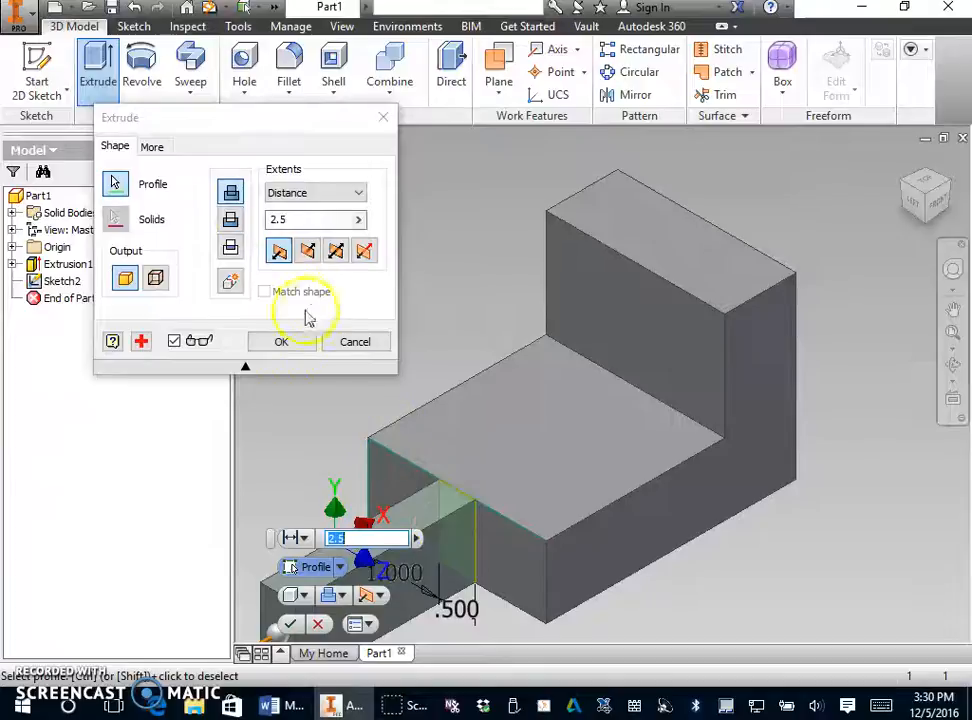
pyautogui.click(231, 219)
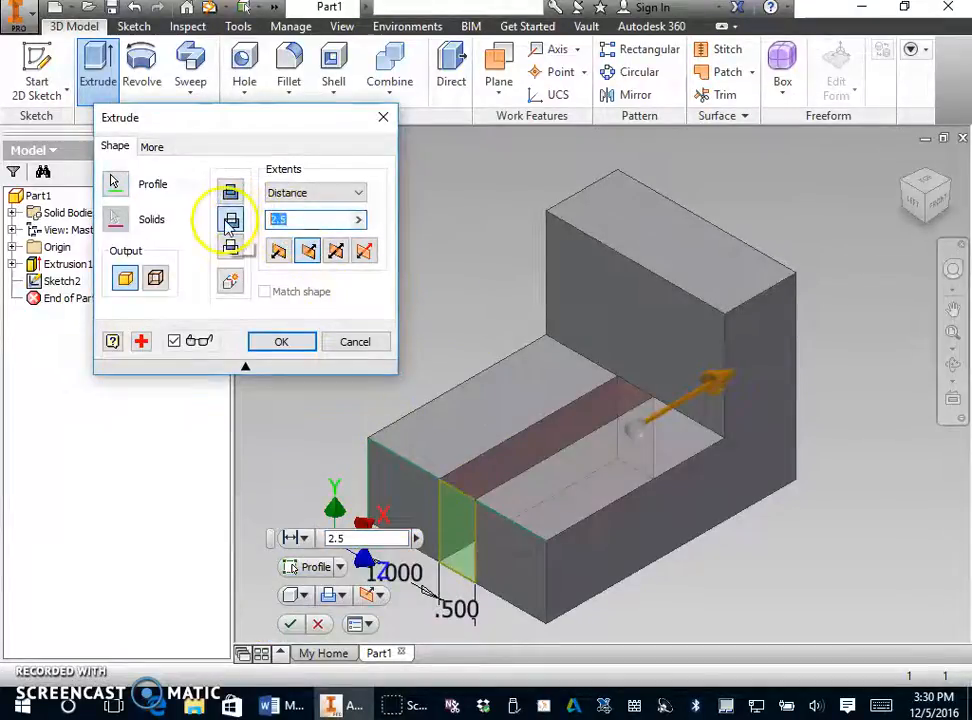
pyautogui.write('5')
pyautogui.press('Return')
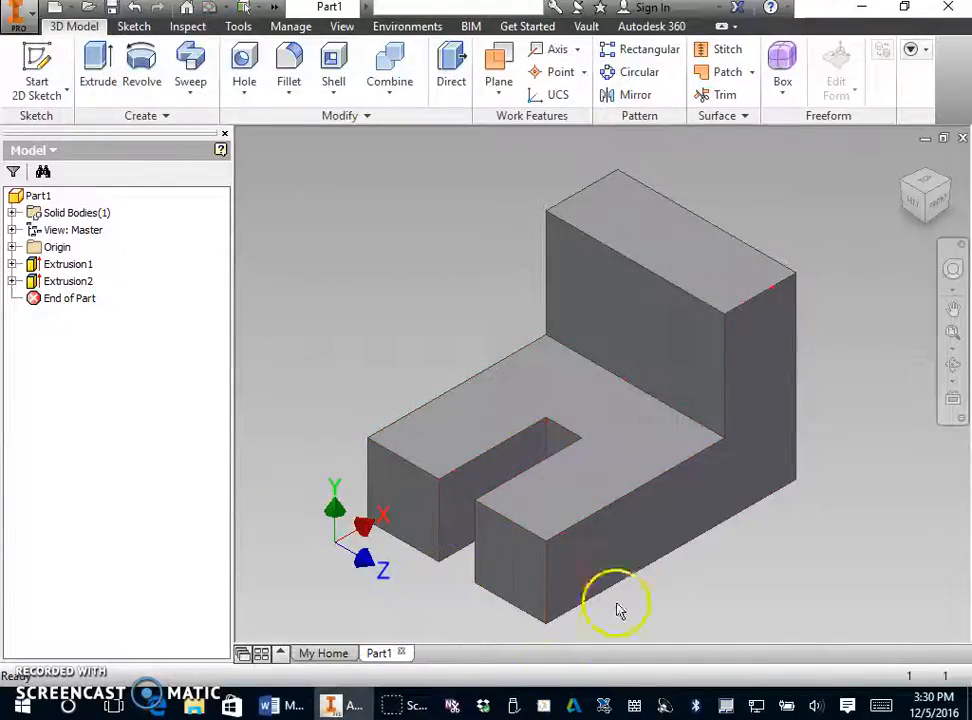
# Step: Check the notch at the top of the bracket's upright in the Word drawing and return to Inventor
pyautogui.click(285, 705)
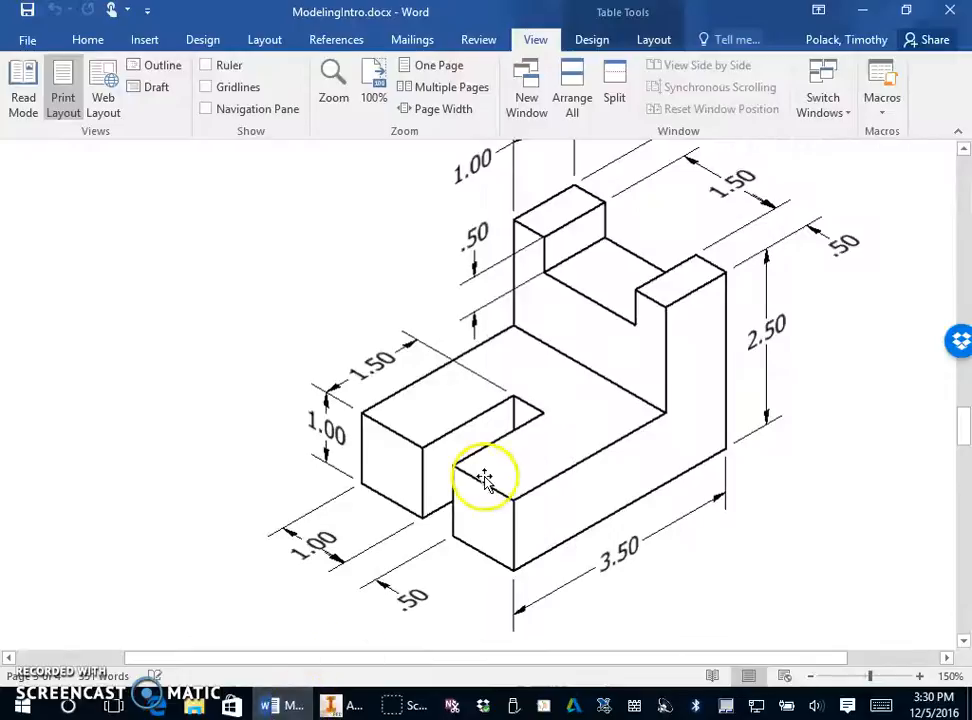
pyautogui.scroll(3, 485, 480)
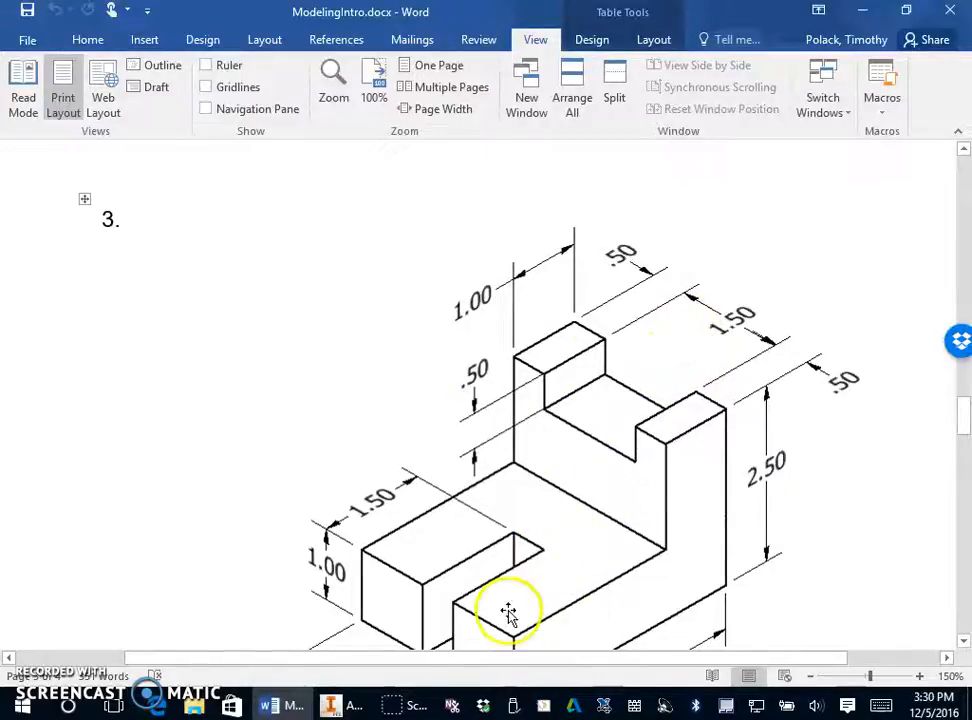
pyautogui.click(365, 703)
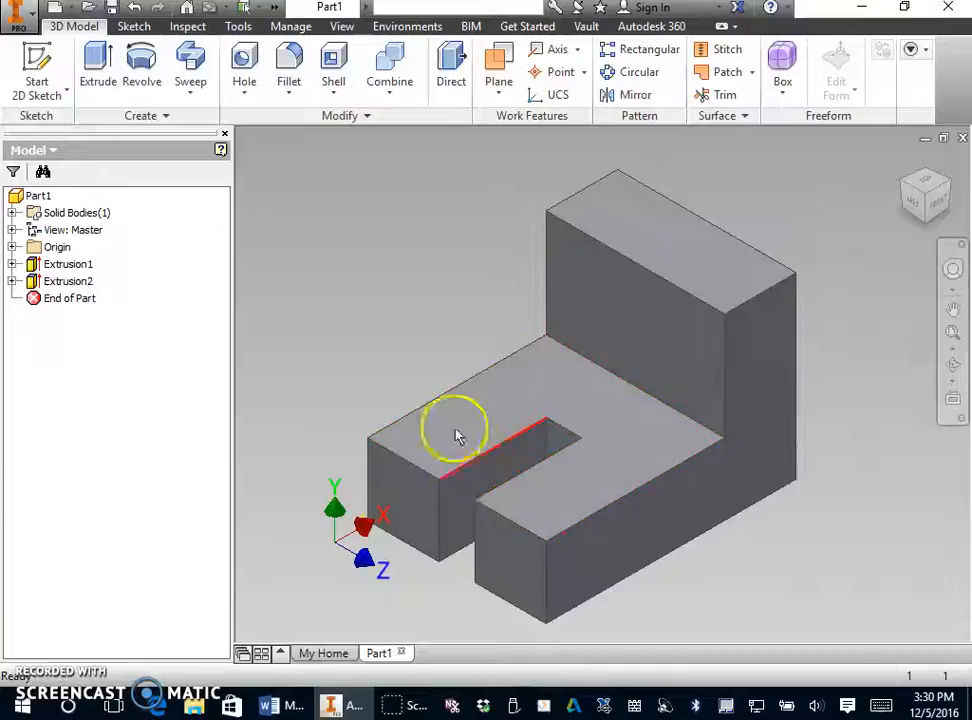
# Step: Start a sketch on the upright's top face and rotate the view so the base's slot opens downward
pyautogui.click(677, 262)
pyautogui.rightClick(673, 258)
pyautogui.click(662, 310)
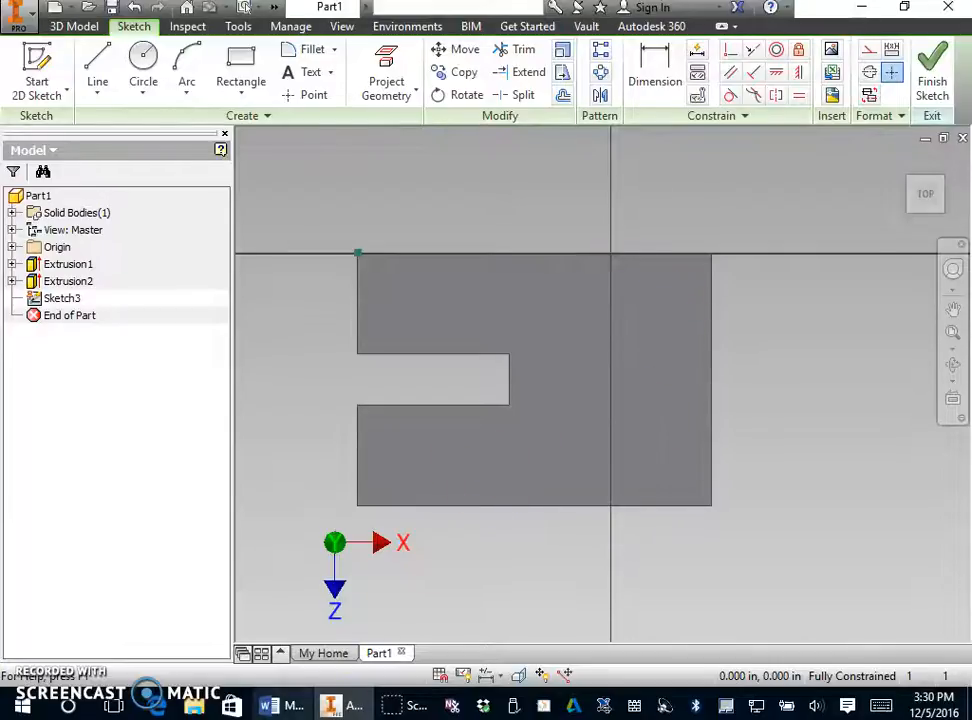
pyautogui.click(950, 163)
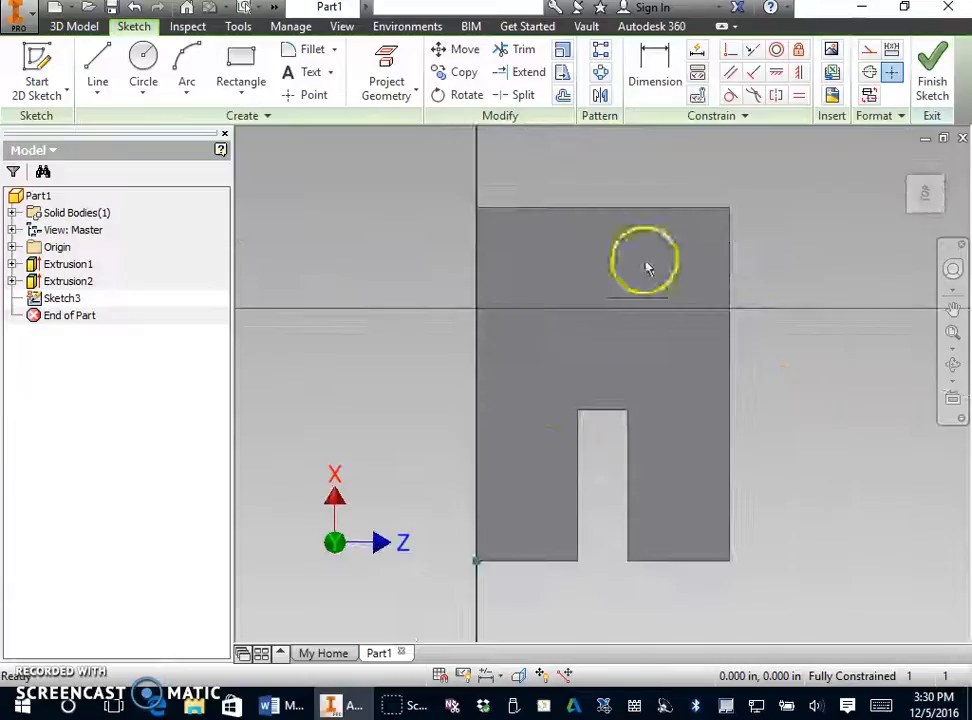
# Step: Recheck the notch in the Word drawing and, back in Inventor, sketch a rectangle about 1.16 in wide across the upright's top face
pyautogui.click(294, 706)
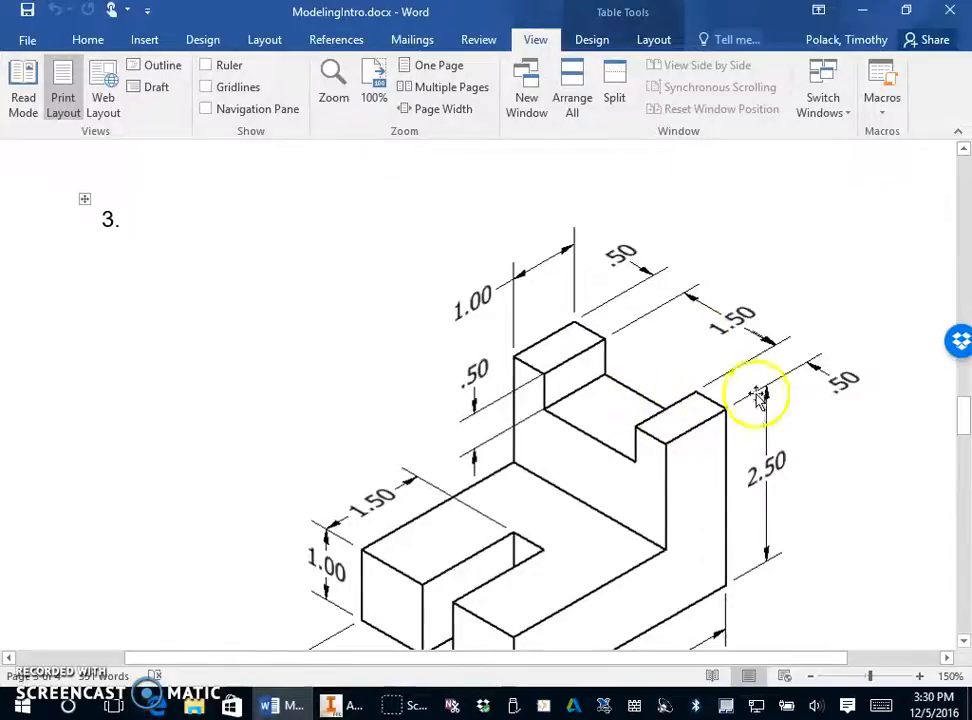
pyautogui.click(356, 703)
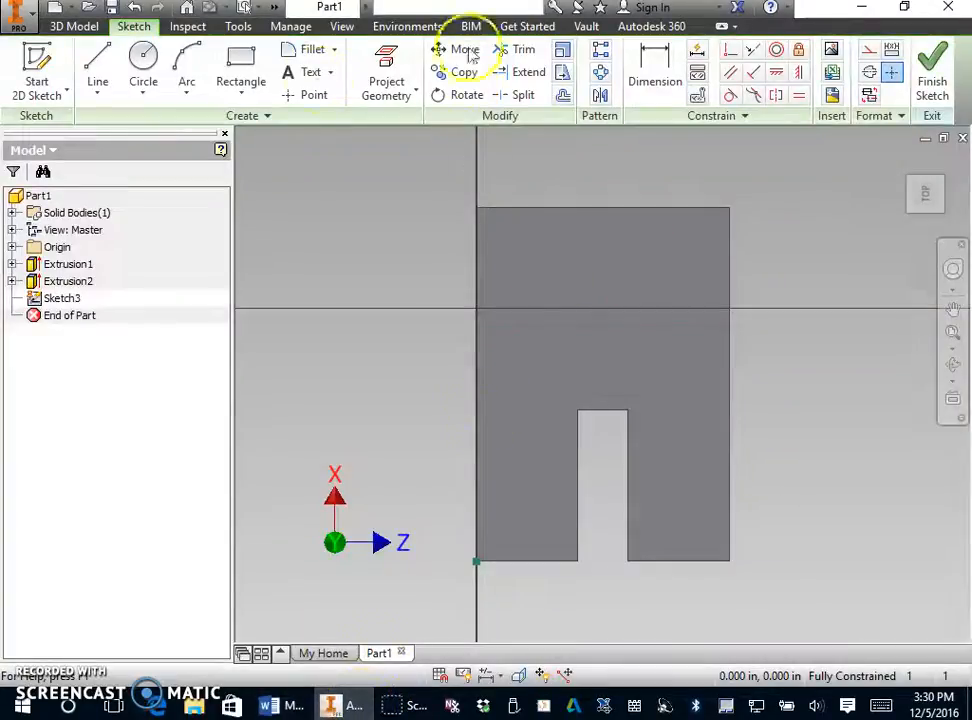
pyautogui.click(241, 70)
pyautogui.click(540, 308)
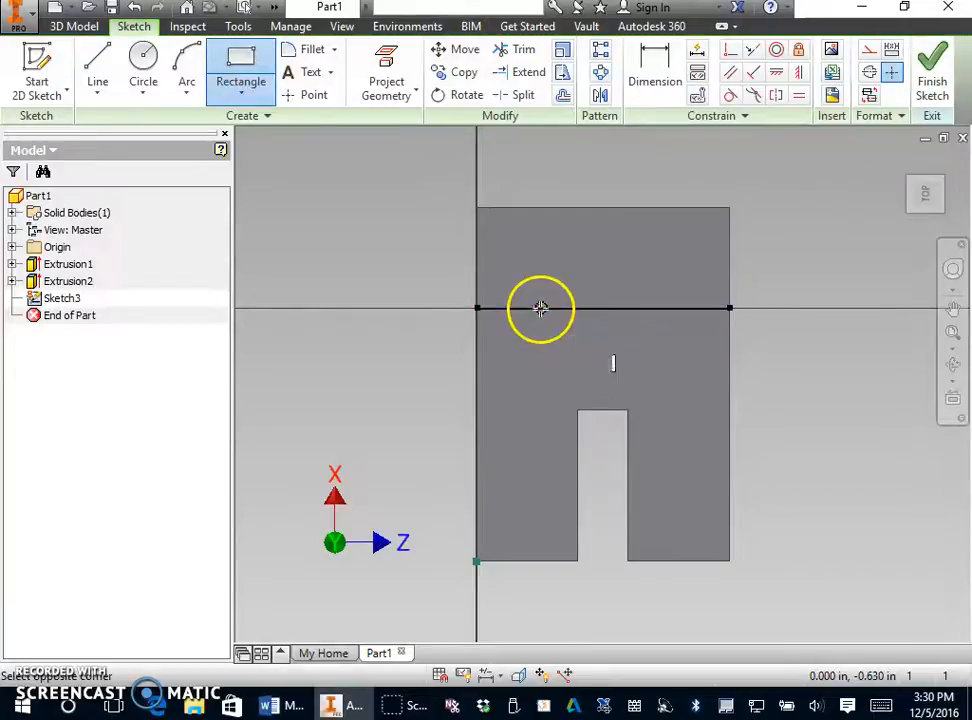
pyautogui.click(657, 207)
# Step: Dimension the notch rectangle's width as 1.5 in
pyautogui.click(655, 80)
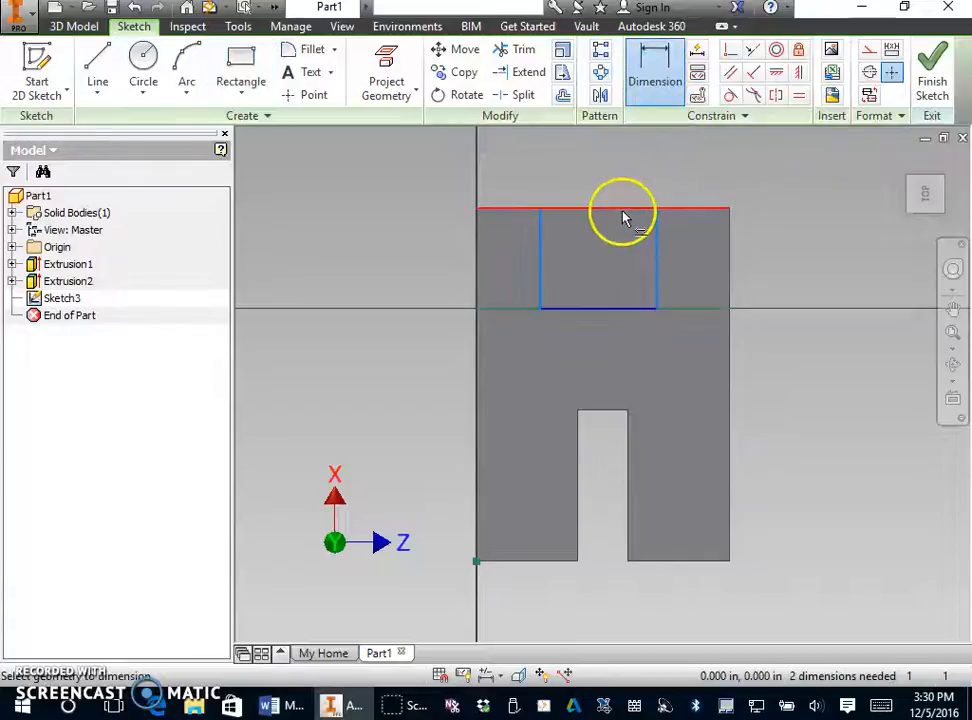
pyautogui.click(541, 258)
pyautogui.click(656, 258)
pyautogui.click(622, 176)
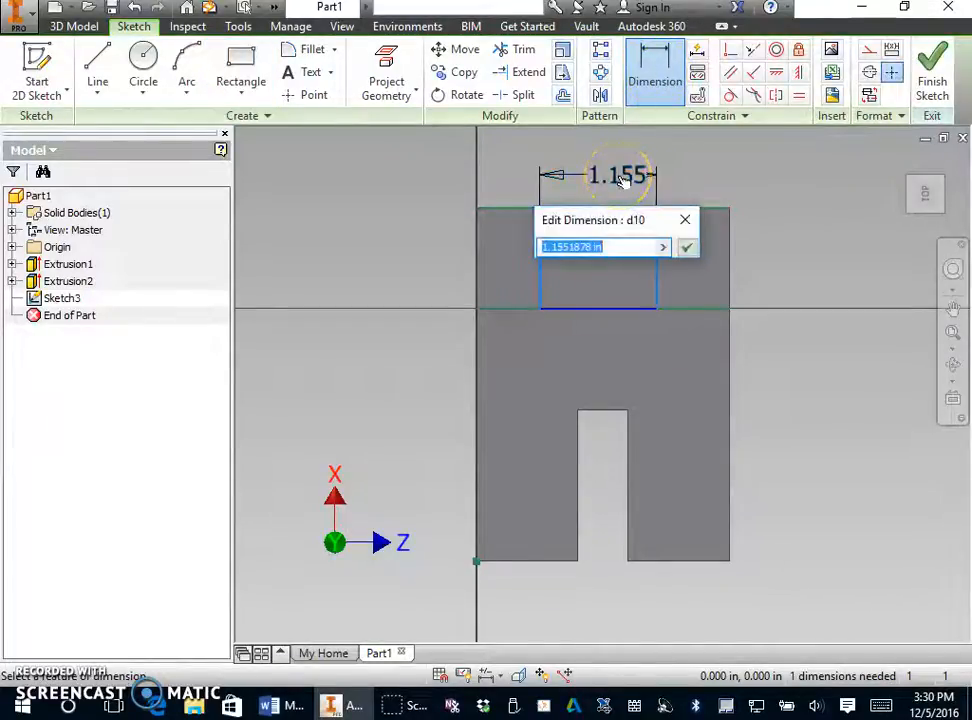
pyautogui.press('Return')
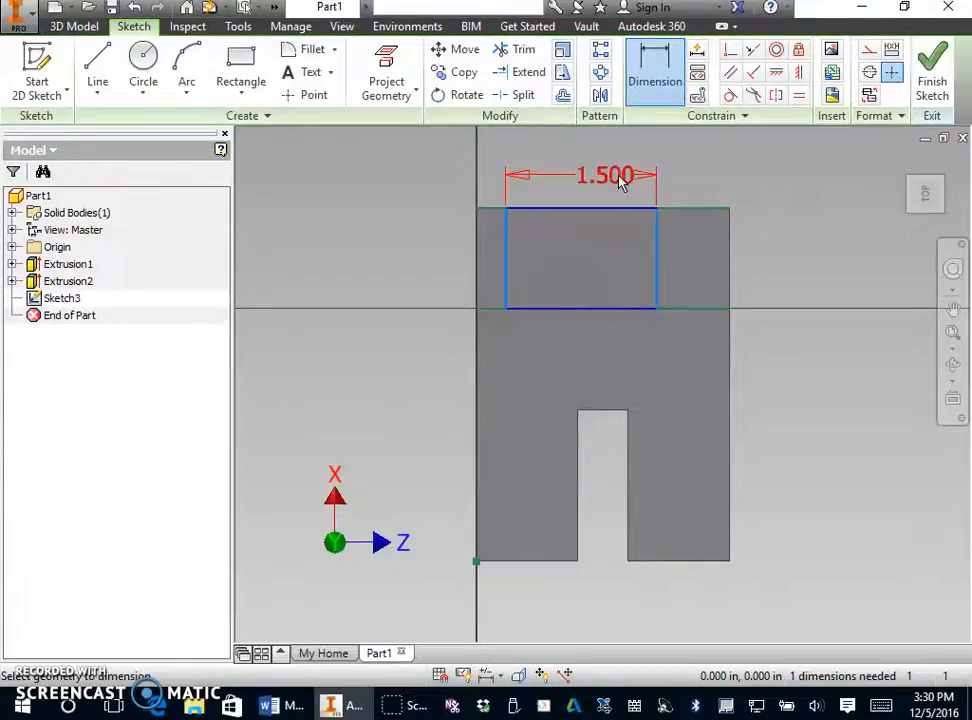
# Step: Dimension the distance from the notch rectangle to the face's side edge farther from the origin as 0.5 in
pyautogui.click(662, 254)
pyautogui.click(729, 254)
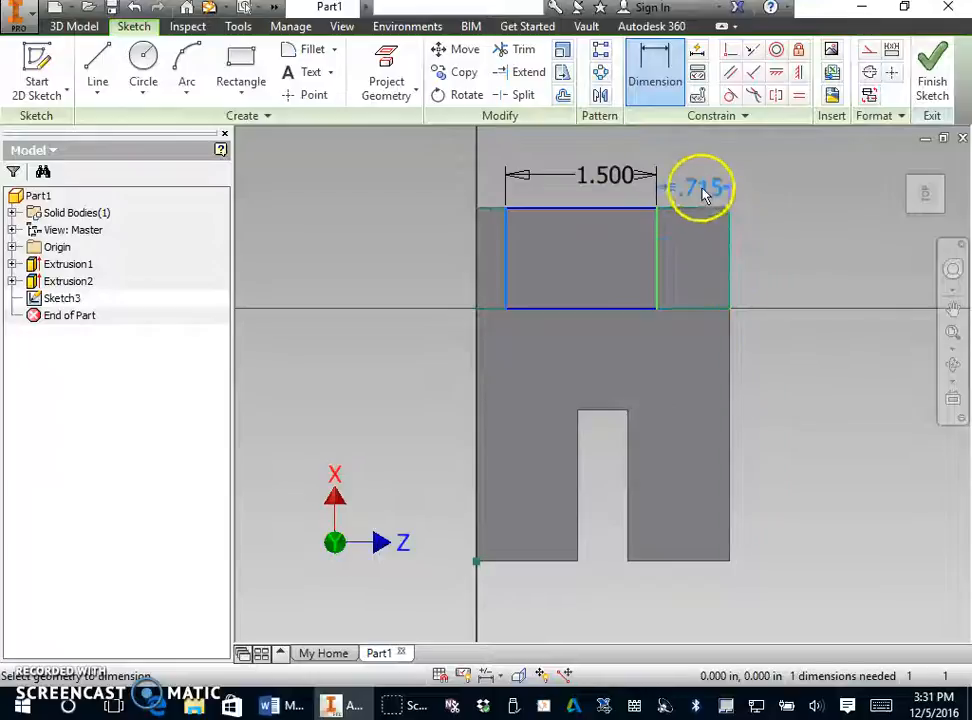
pyautogui.click(701, 178)
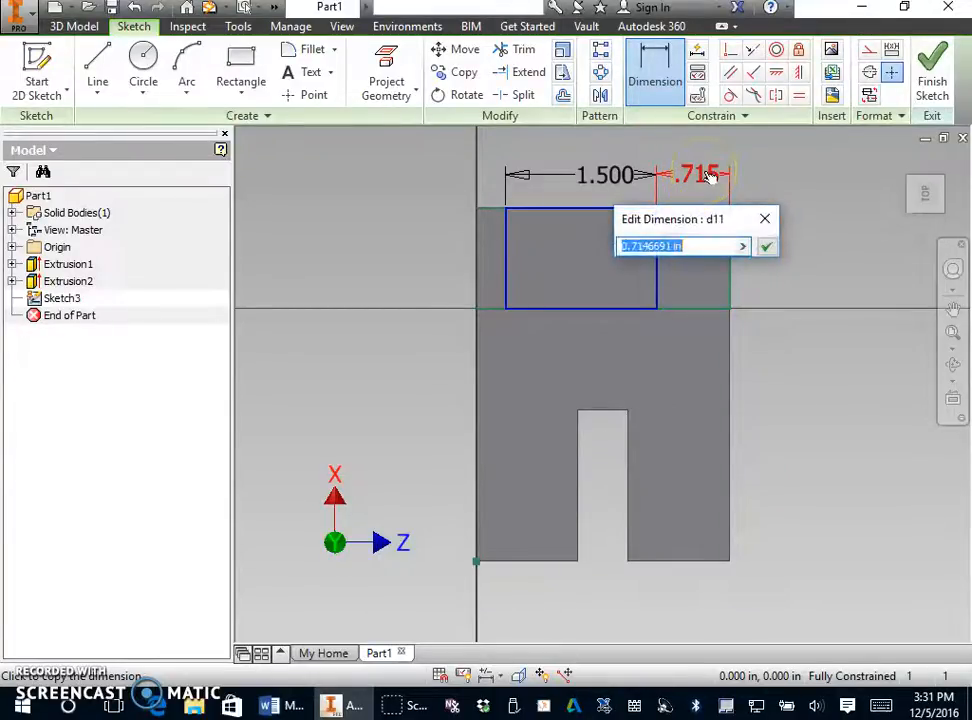
pyautogui.write('.5')
pyautogui.press('Return')
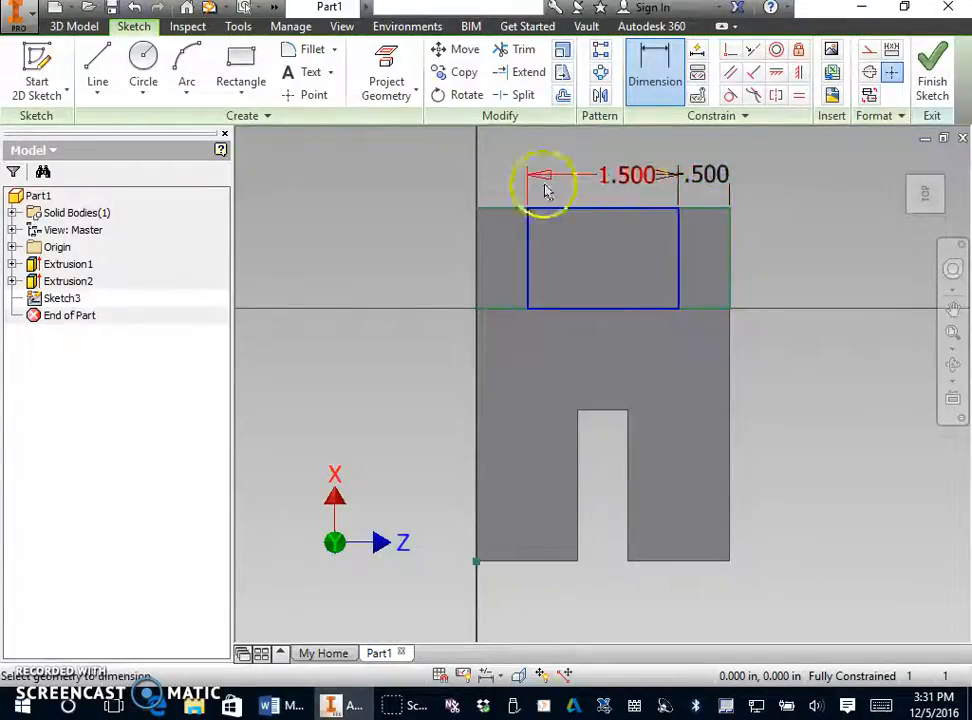
# Step: Try to dimension the remaining gap between the notch rectangle and the face's side edge on the origin side
pyautogui.click(477, 234)
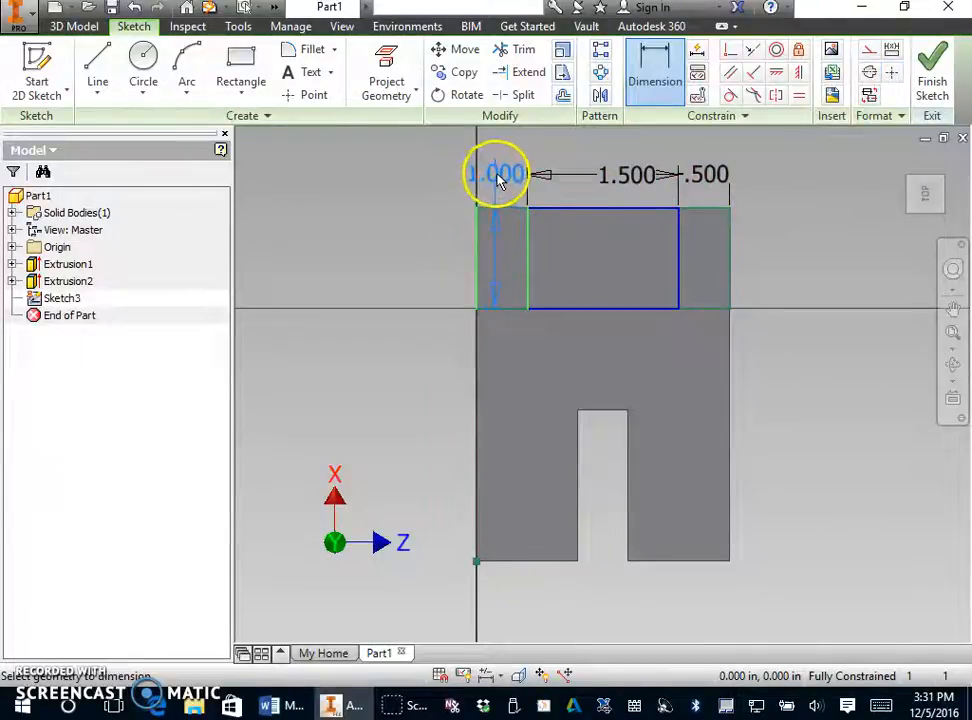
pyautogui.click(478, 239)
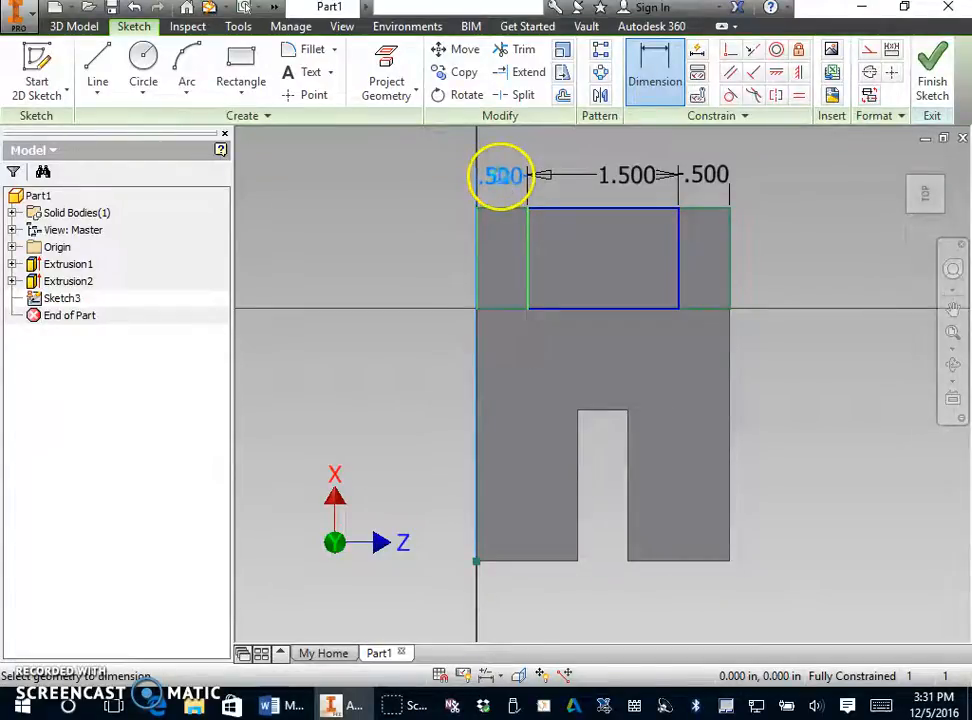
pyautogui.click(500, 176)
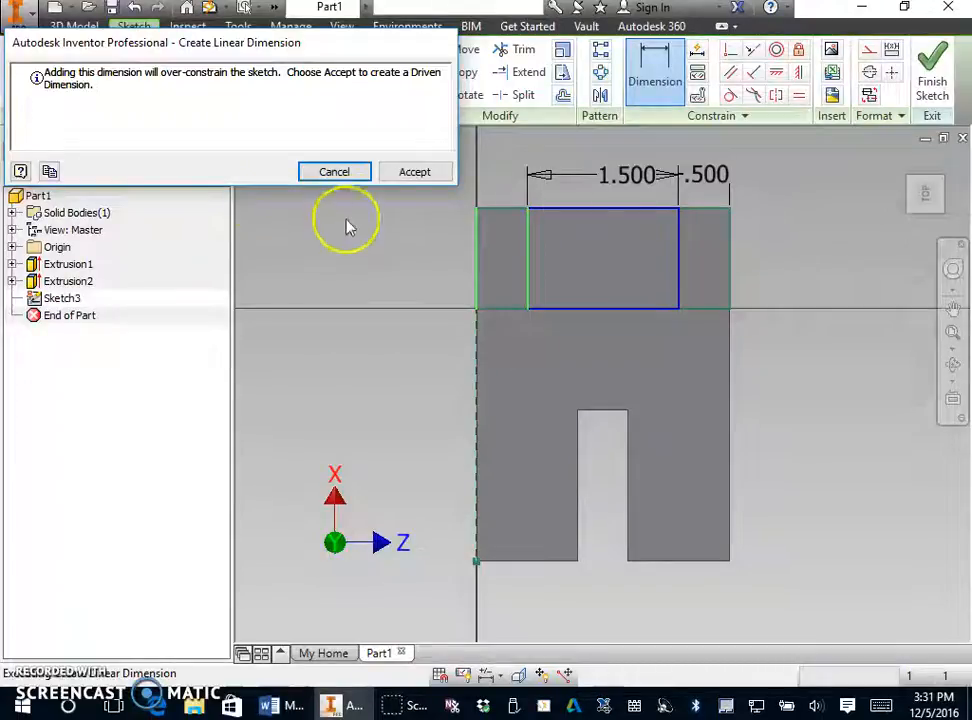
pyautogui.click(335, 173)
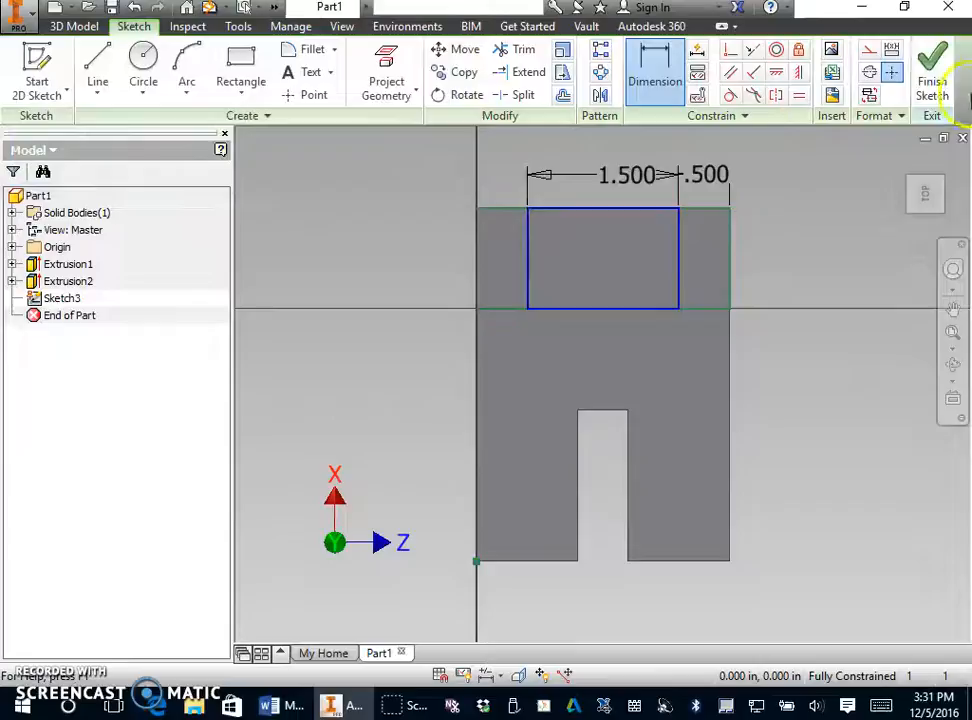
# Step: Finish the sketch and extrude the notch rectangle as a cut 0.5 in down into the upright
pyautogui.click(930, 85)
pyautogui.rightClick(448, 248)
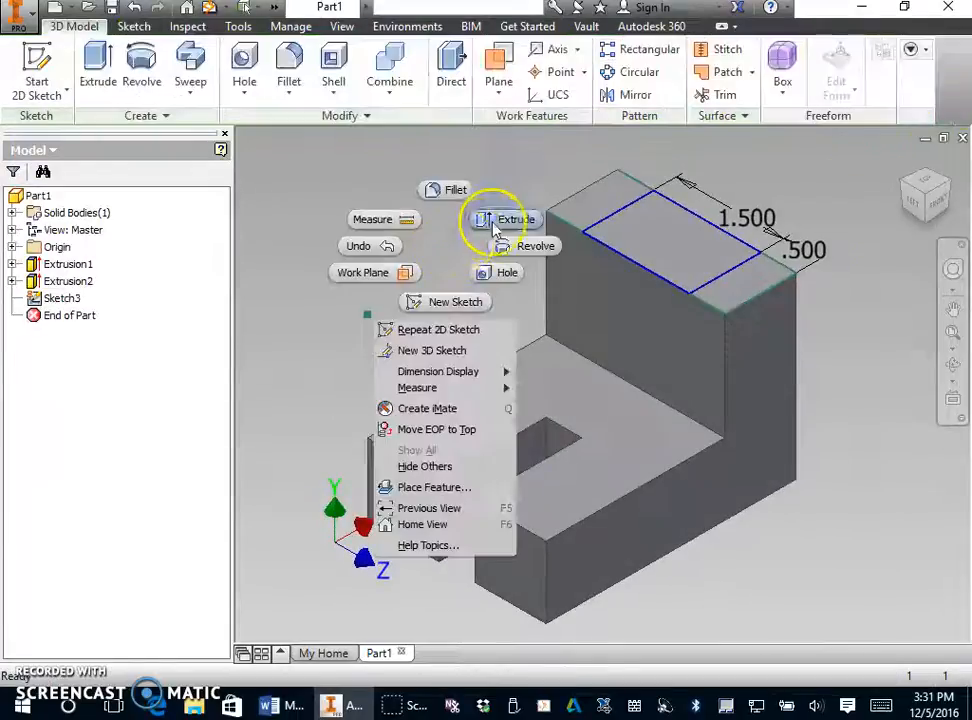
pyautogui.click(496, 222)
pyautogui.click(674, 266)
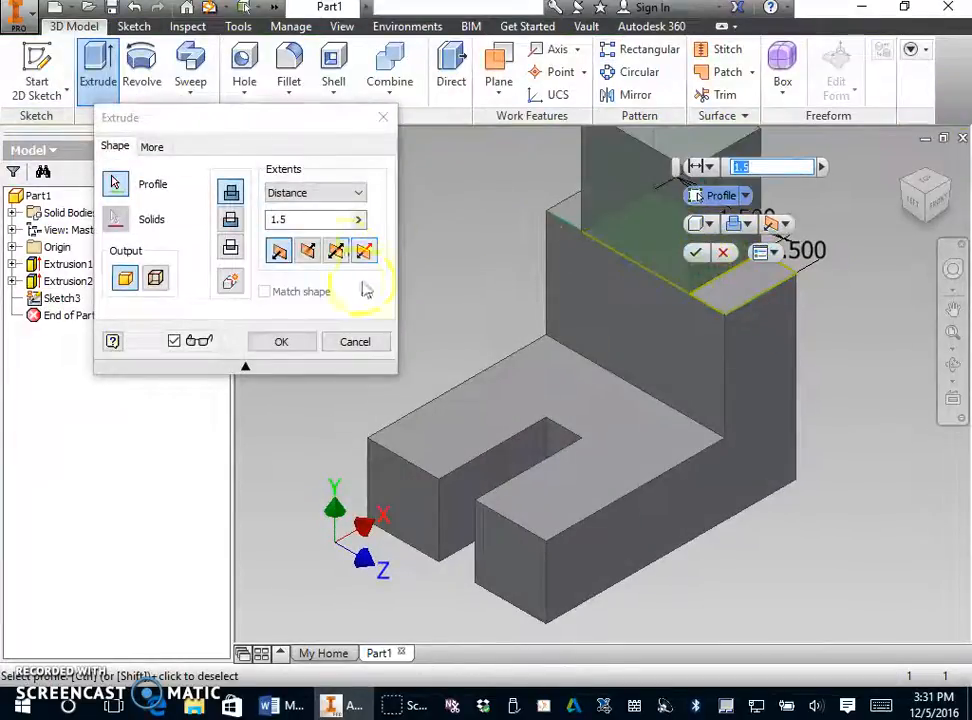
pyautogui.click(231, 220)
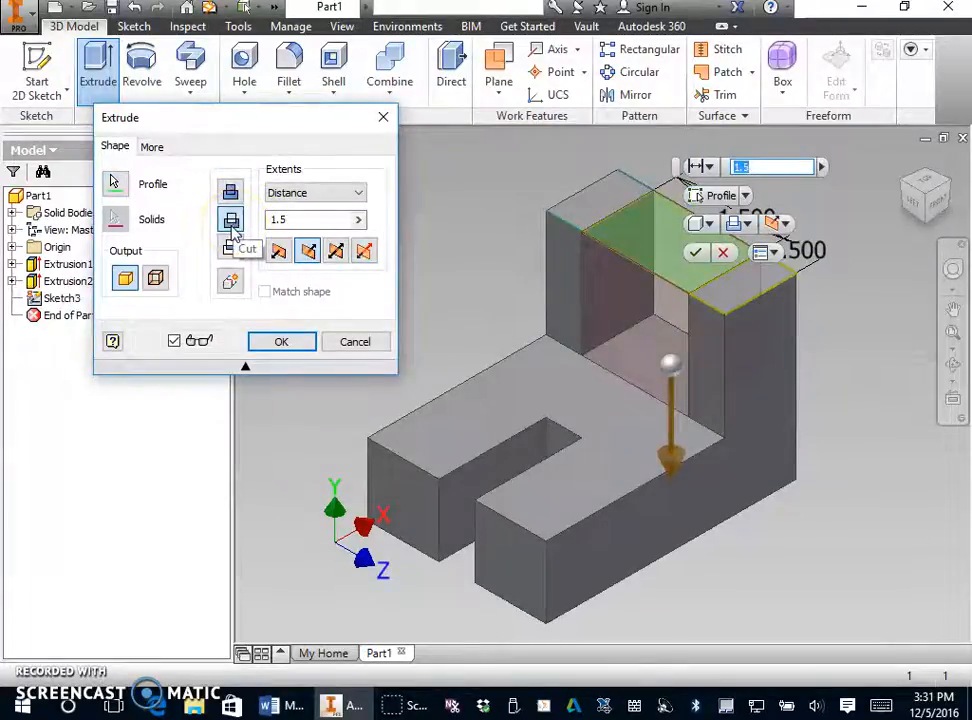
pyautogui.moveTo(338, 224); pyautogui.dragTo(100, 226)
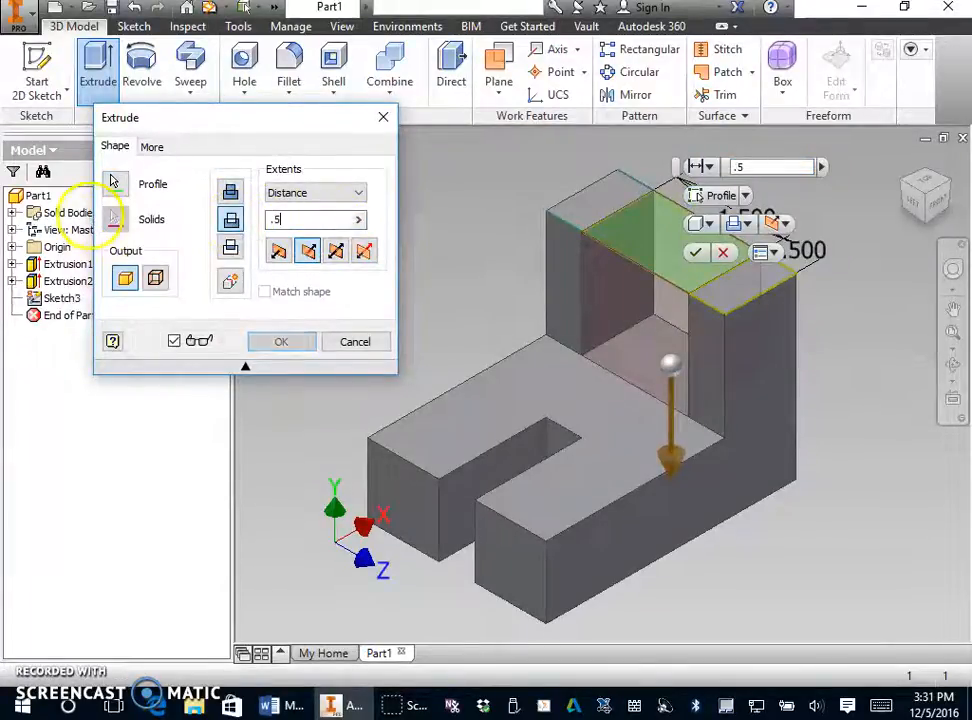
pyautogui.write('.5')
pyautogui.press('Return')
pyautogui.moveTo(910, 175); pyautogui.dragTo(647, 234)
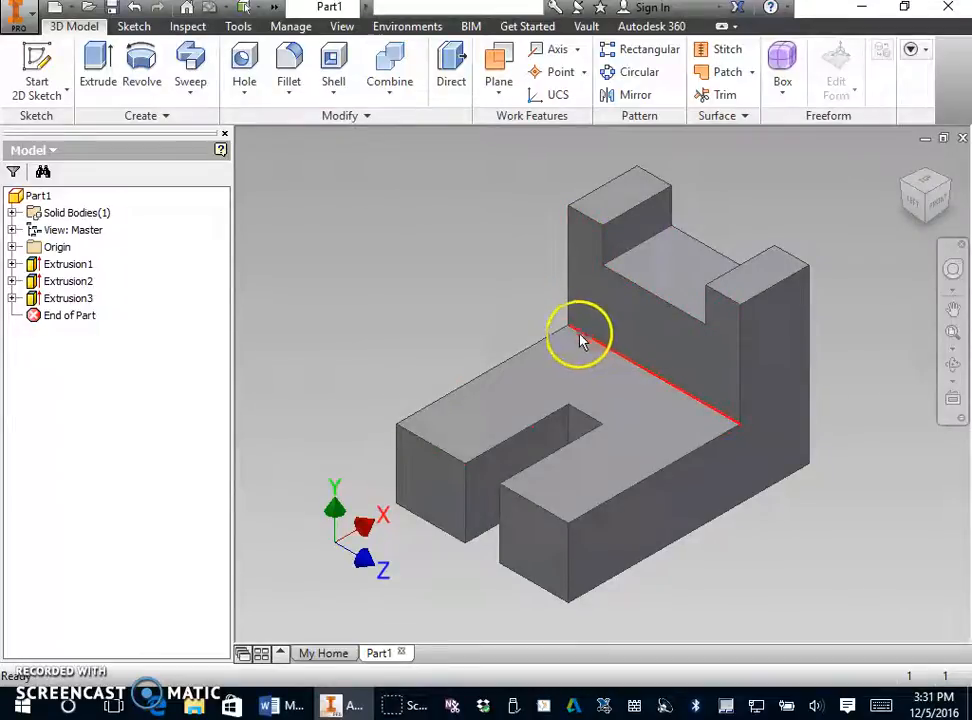